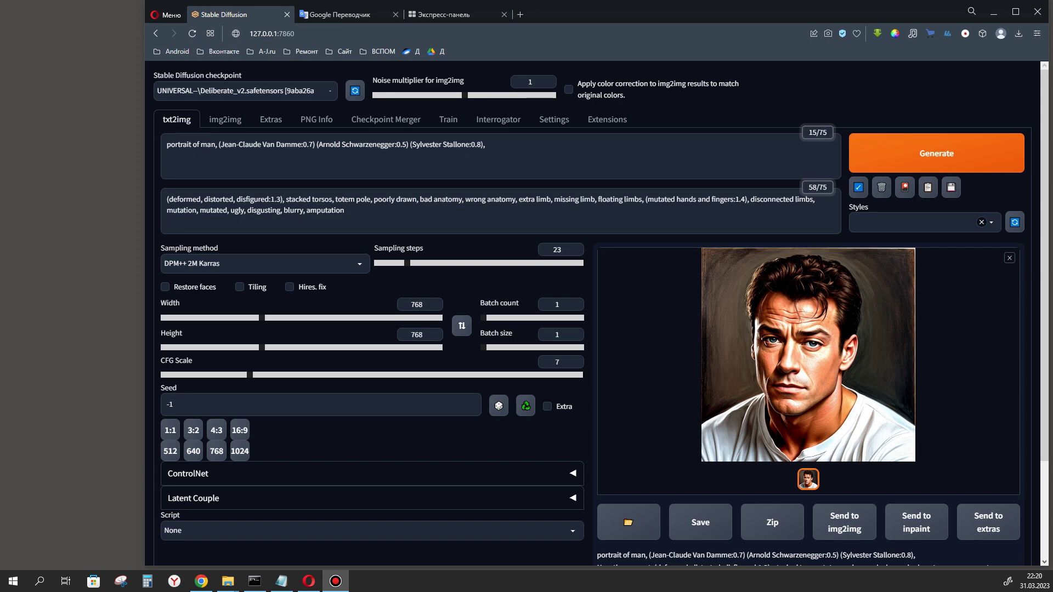
Examine the subject phrase and the three weighted actor names in the positive prompt.
{"action": "left_click", "coordinate": [165, 144]}
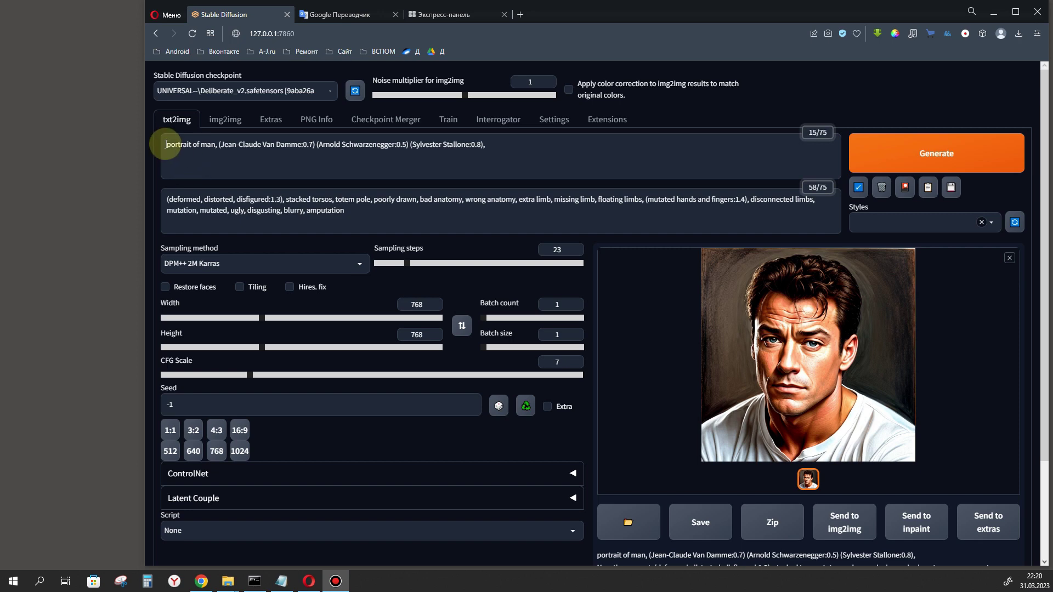
{"action": "left_click_drag", "start_coordinate": [165, 144], "coordinate": [216, 145]}
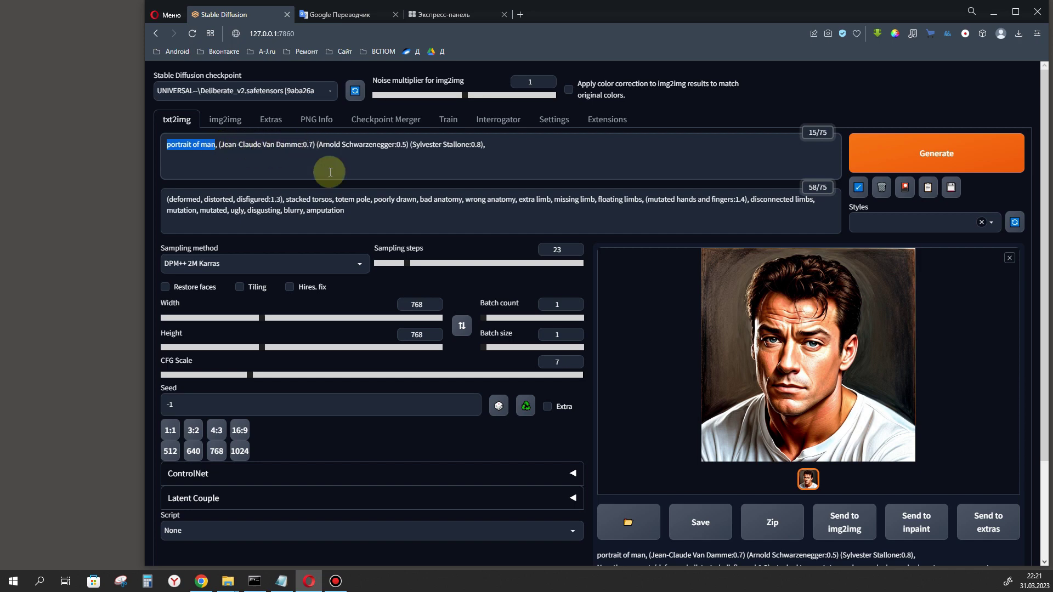
{"action": "key", "text": "Right"}
{"action": "key", "text": "Right"}
{"action": "key", "text": "Right"}
{"action": "key", "text": "Right"}
{"action": "key", "text": "shift+Right"}
{"action": "key", "text": "shift+Right"}
{"action": "key", "text": "shift+Right"}
{"action": "key", "text": "shift+Right"}
{"action": "key", "text": "shift+Right"}
{"action": "key", "text": "shift+Right"}
{"action": "key", "text": "shift+Right"}
{"action": "key", "text": "shift+Right"}
{"action": "key", "text": "shift+Right"}
{"action": "key", "text": "shift+Right"}
{"action": "key", "text": "shift+Right"}
{"action": "key", "text": "shift+Right"}
{"action": "key", "text": "shift+Right"}
{"action": "key", "text": "shift+Right"}
{"action": "key", "text": "shift+Right"}
{"action": "key", "text": "shift+Right"}
{"action": "key", "text": "shift+Right"}
{"action": "key", "text": "shift+Right"}
{"action": "key", "text": "shift+Right"}
{"action": "key", "text": "shift+Right"}
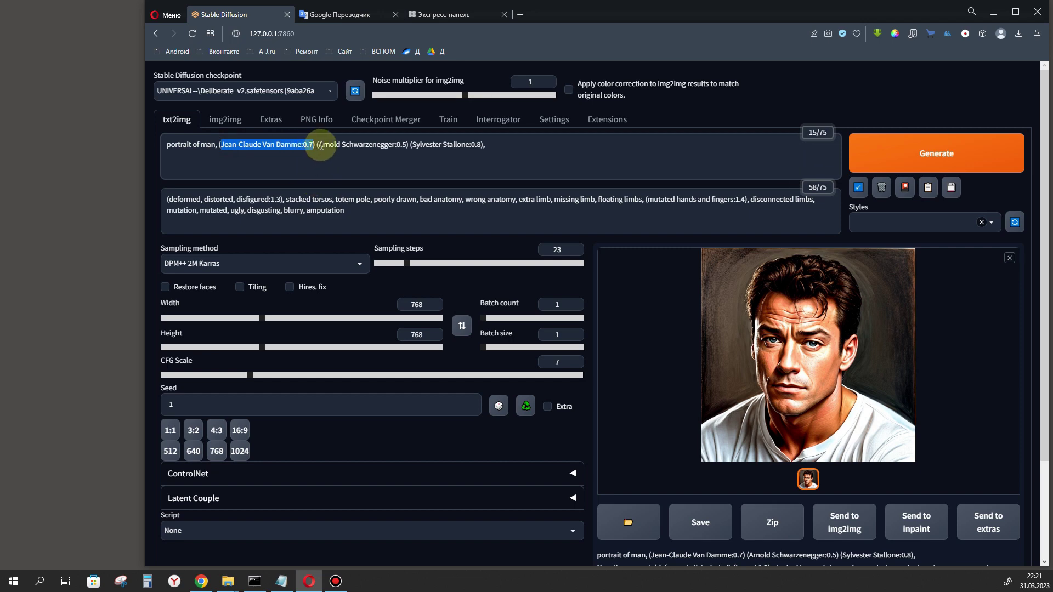
{"action": "left_click_drag", "start_coordinate": [317, 144], "coordinate": [407, 141]}
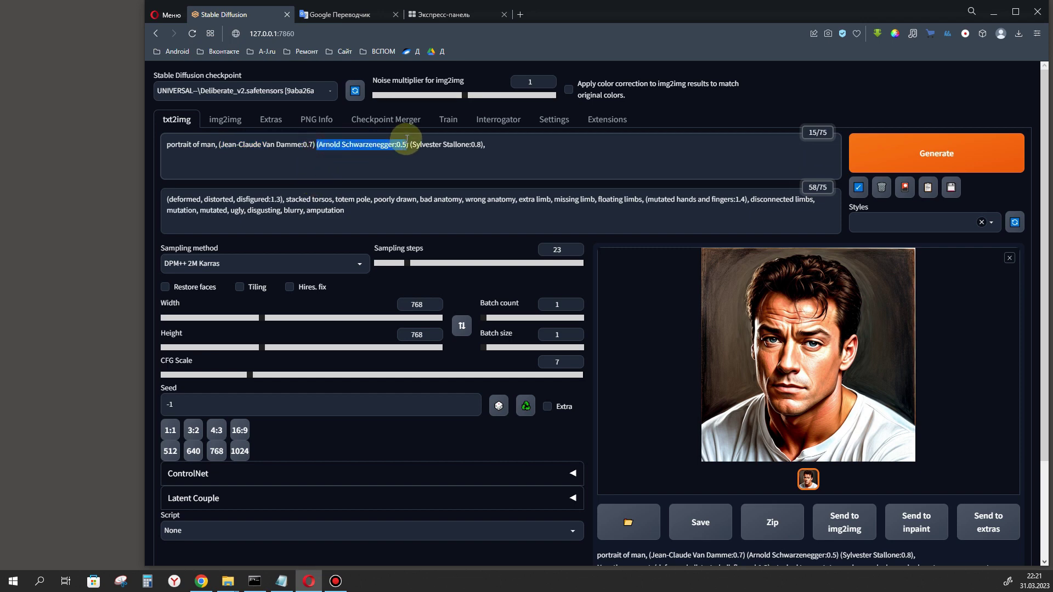
{"action": "left_click", "coordinate": [413, 144]}
{"action": "left_click_drag", "start_coordinate": [414, 144], "coordinate": [481, 146]}
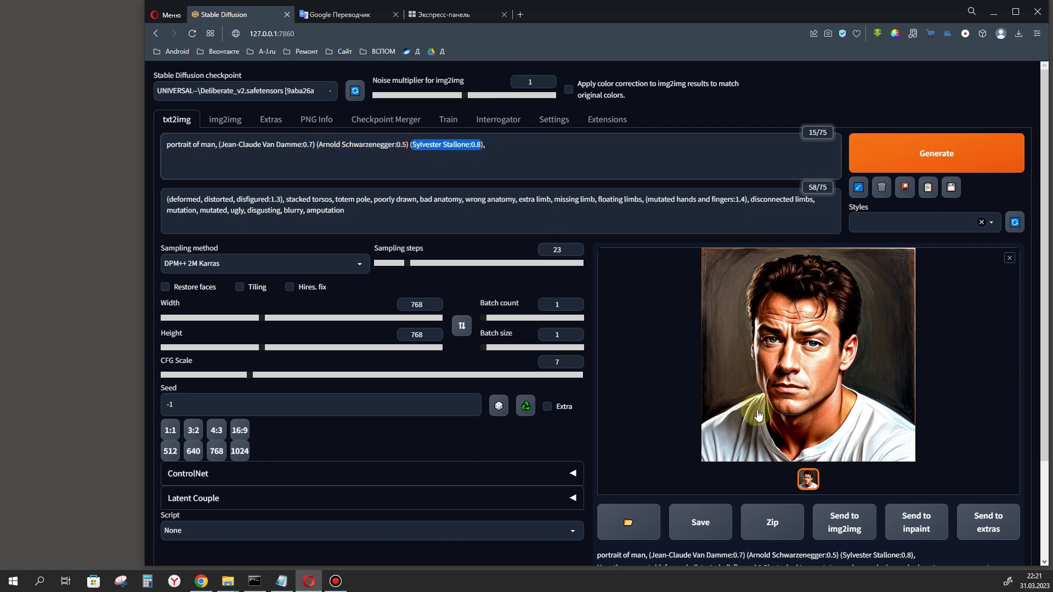
Generate several portraits from the prompt blending Jean-Claude Van Damme, Arnold Schwarzenegger and Sylvester Stallone.
{"action": "left_click", "coordinate": [921, 159]}
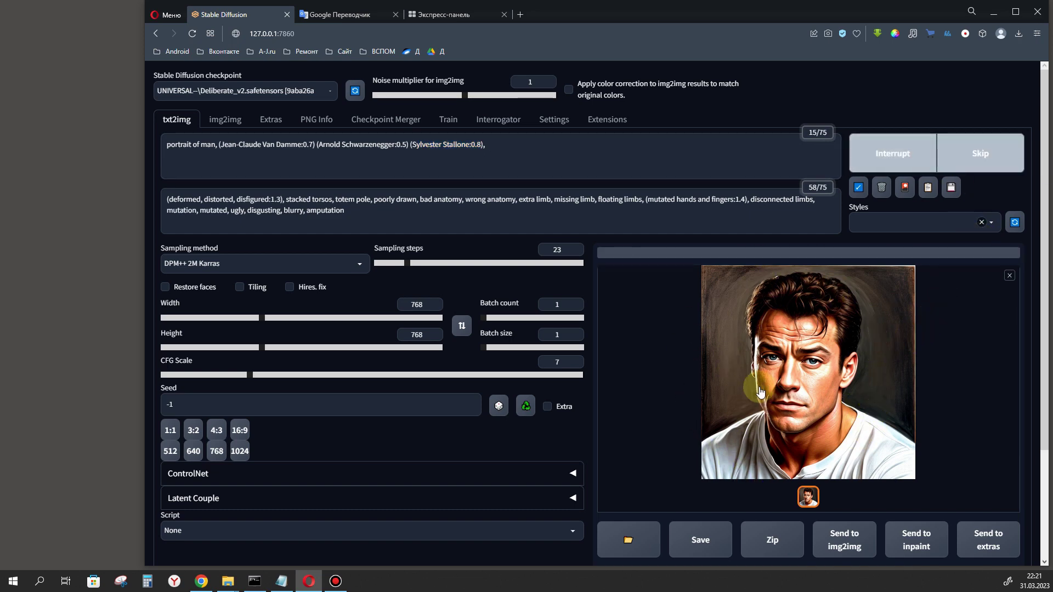
{"action": "left_click", "coordinate": [964, 158]}
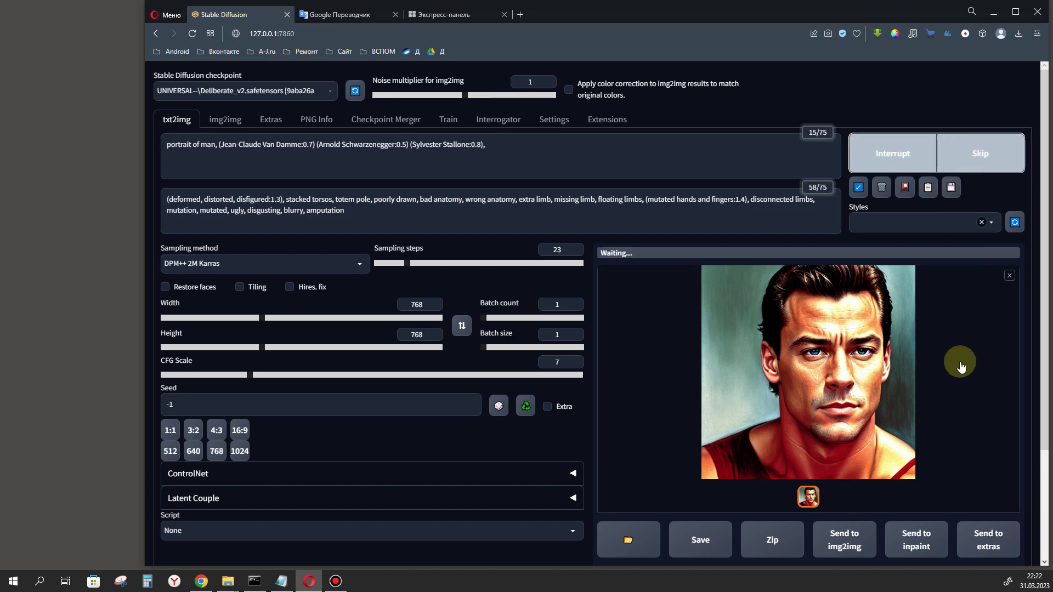
{"action": "left_click", "coordinate": [969, 155]}
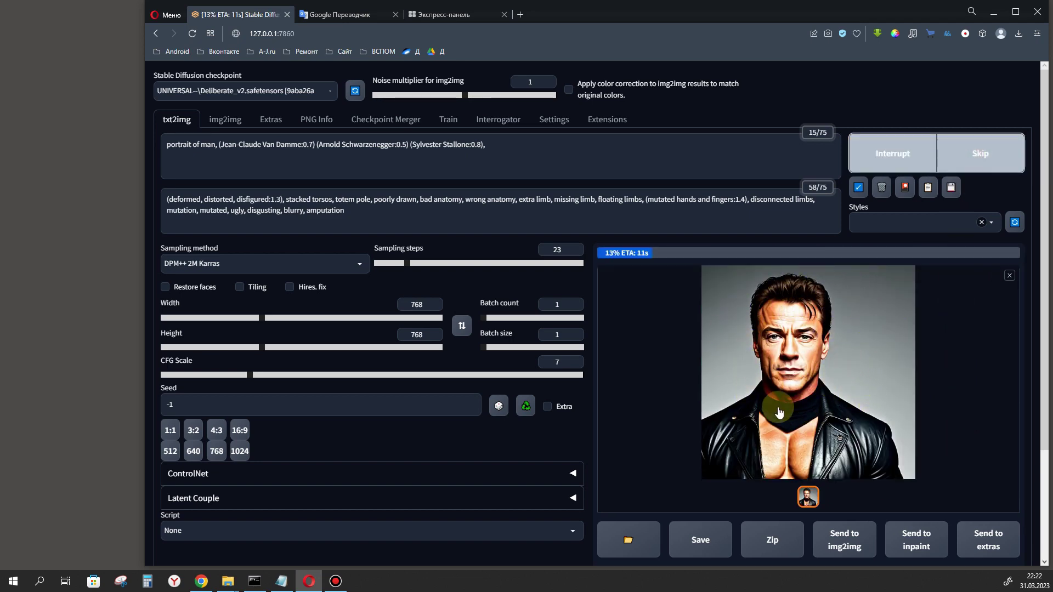
Append "Color pen and ink, illustrated by hergé, epic realistic, artstation" to the positive prompt and generate stylized portraits.
{"action": "left_click", "coordinate": [517, 148]}
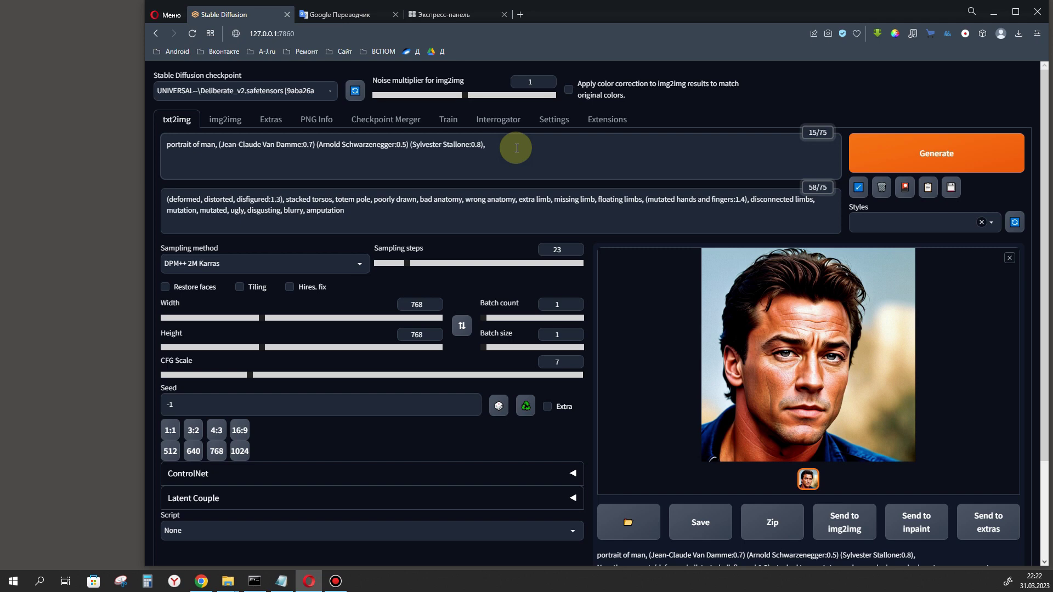
{"action": "key", "text": "ctrl+v"}
{"action": "left_click_drag", "start_coordinate": [486, 147], "coordinate": [535, 146]}
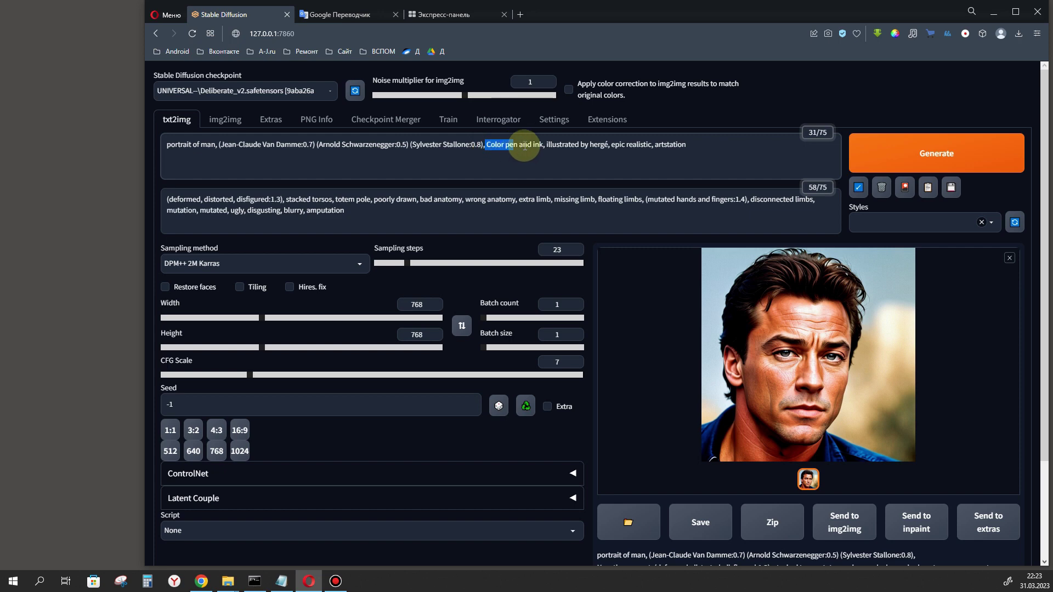
{"action": "key", "text": "ctrl+Return"}
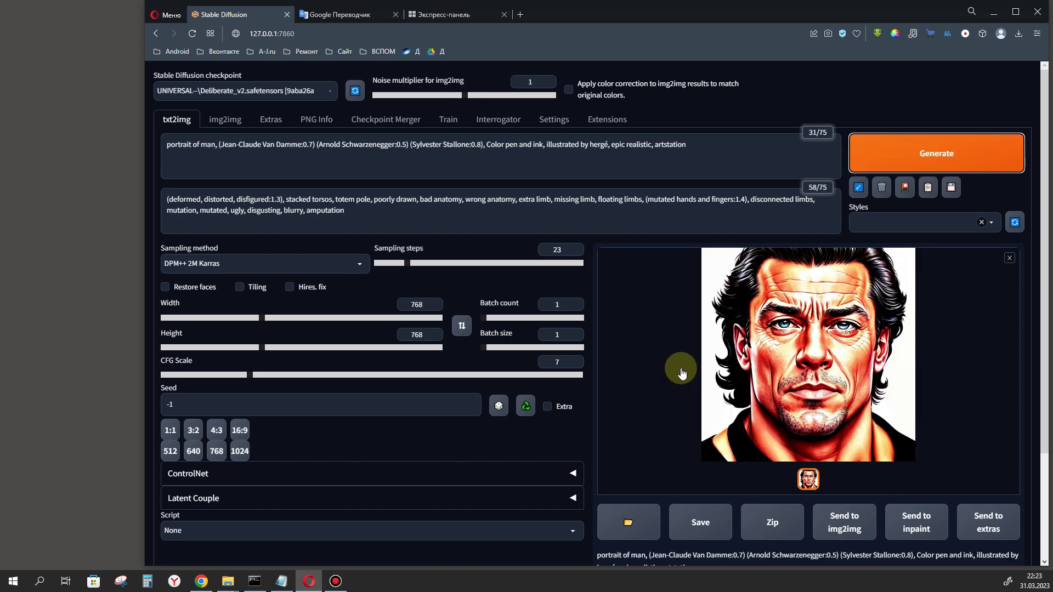
{"action": "left_click", "coordinate": [940, 151]}
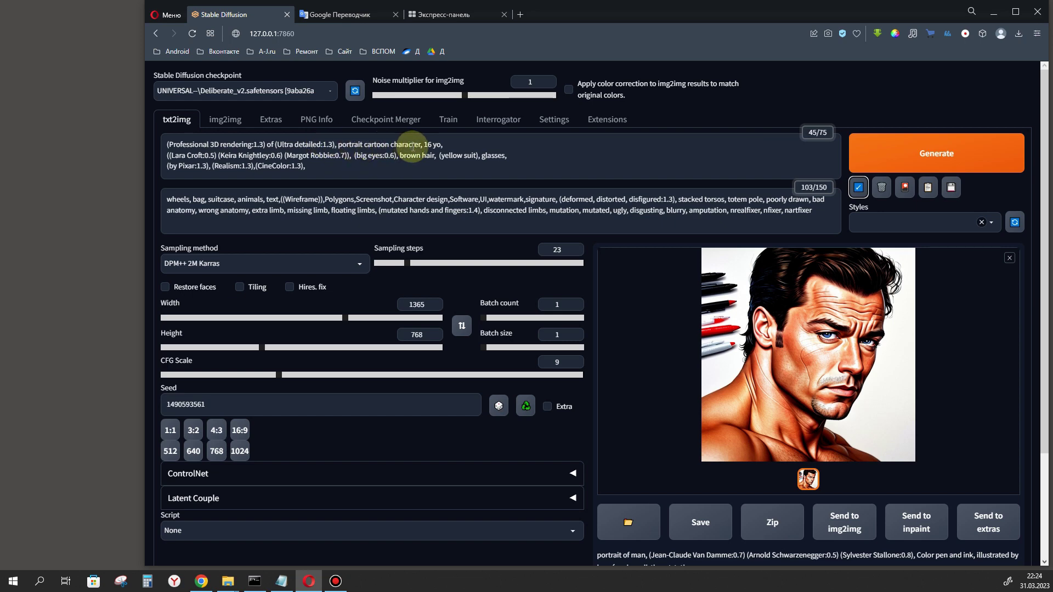
Review the cartoon character prompt's weighted names, appearance terms and the Pixar, Realism and CineColor style tags.
{"action": "left_click_drag", "start_coordinate": [170, 156], "coordinate": [281, 160]}
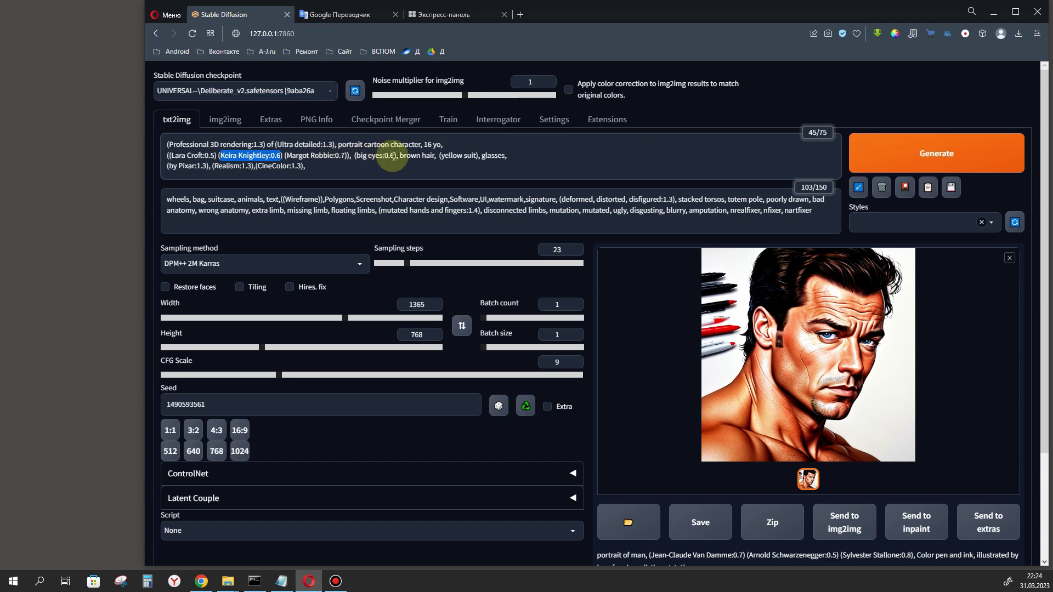
{"action": "left_click_drag", "start_coordinate": [404, 156], "coordinate": [503, 156]}
{"action": "left_click_drag", "start_coordinate": [167, 166], "coordinate": [208, 166]}
{"action": "left_click", "coordinate": [256, 167]}
{"action": "double_click", "coordinate": [277, 166]}
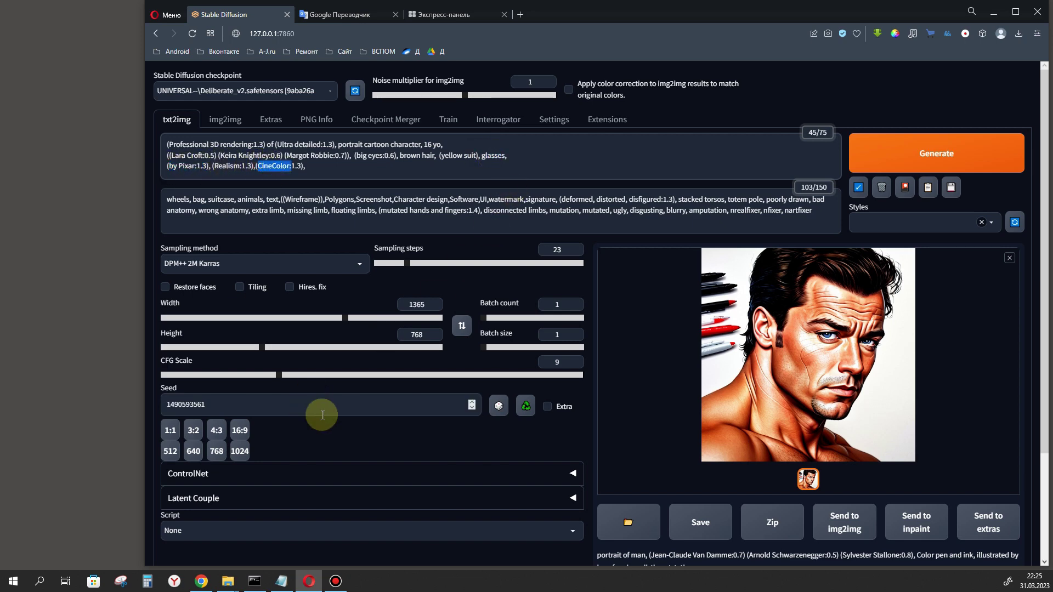
Generate several 3D cartoon character portraits at 768 × 768 with a random seed.
{"action": "left_click", "coordinate": [217, 451]}
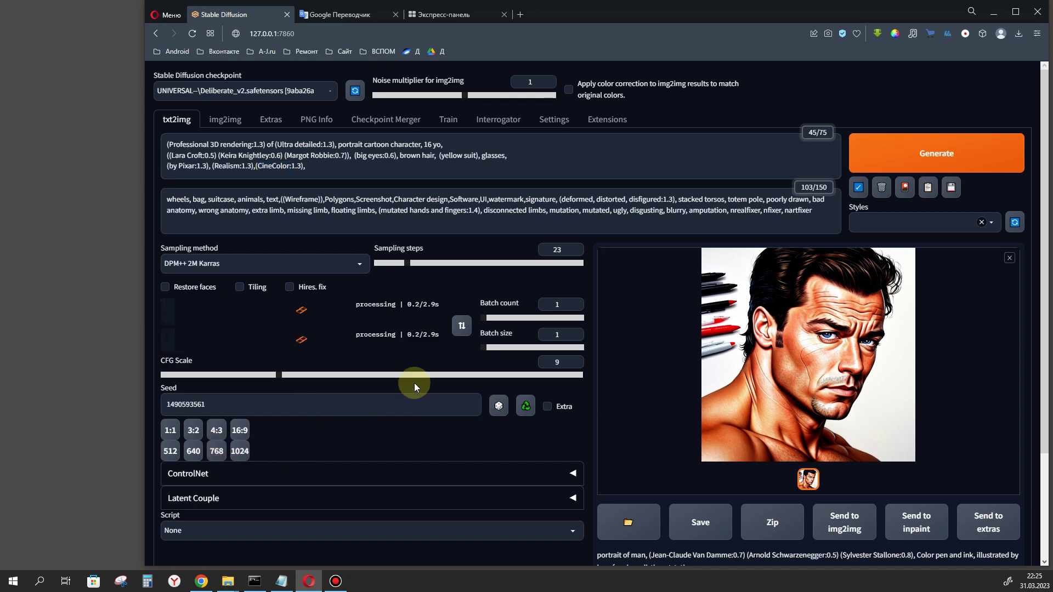
{"action": "left_click", "coordinate": [498, 406]}
{"action": "left_click", "coordinate": [927, 156]}
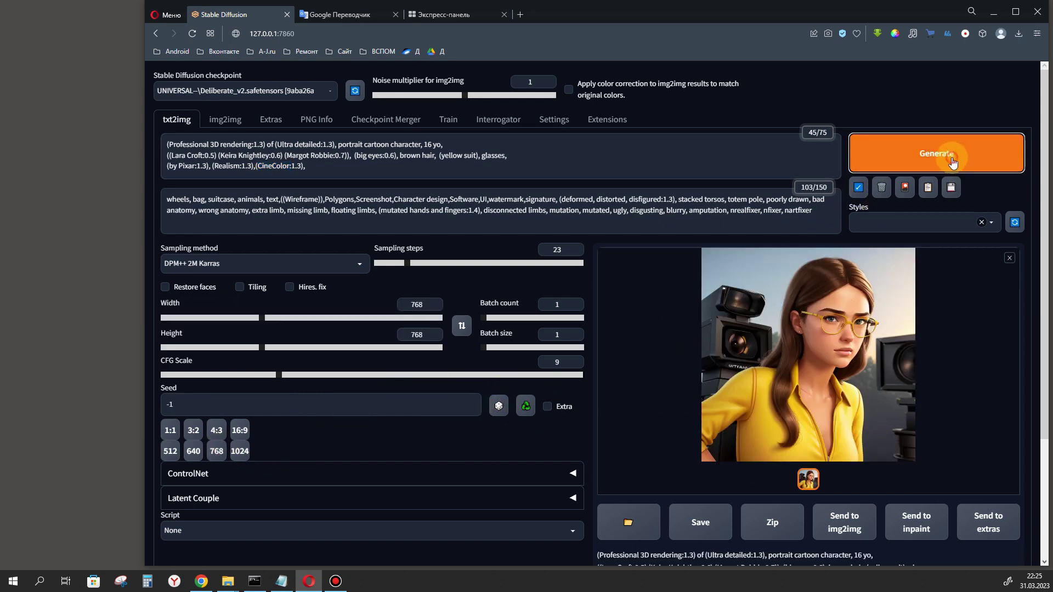
{"action": "left_click", "coordinate": [952, 161]}
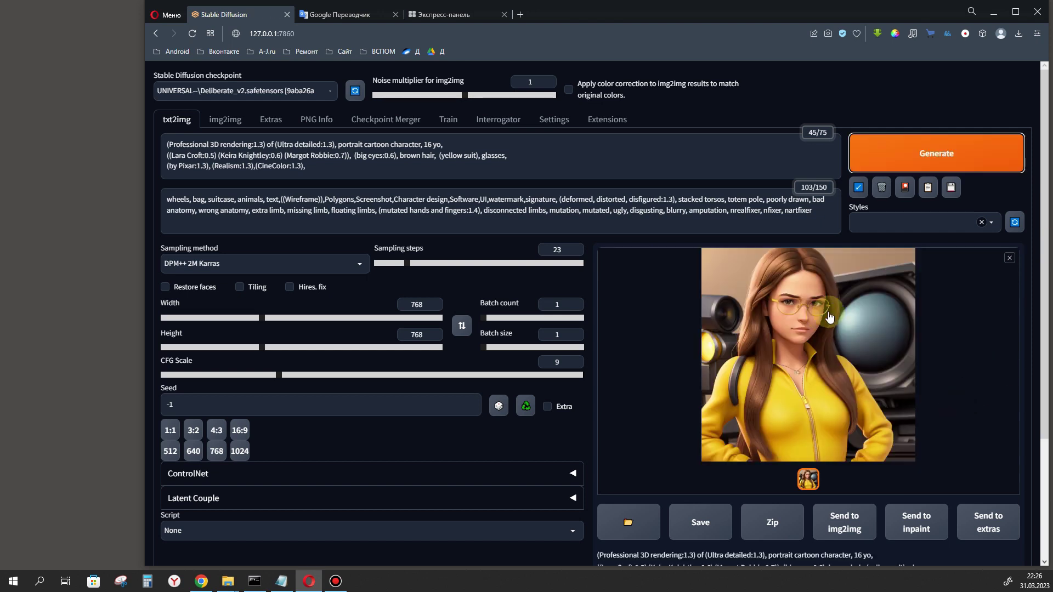
{"action": "left_click", "coordinate": [927, 159]}
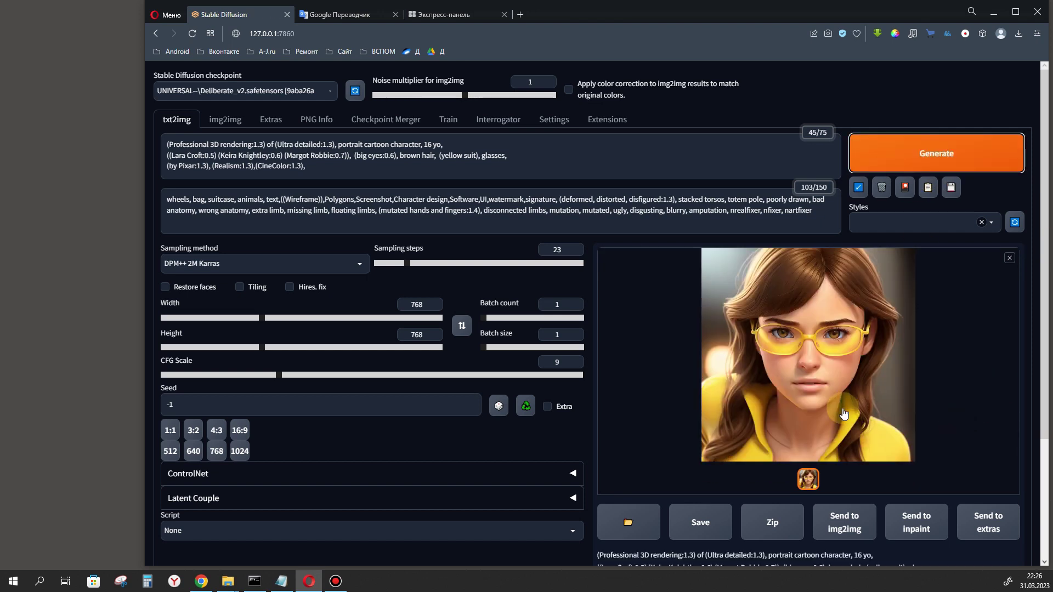
Enable the first ControlNet unit and set its model to control_openpose-fp16 [9ca67cc5].
{"action": "scroll", "coordinate": [843, 388], "scroll_direction": "down", "scroll_amount": 1}
{"action": "scroll", "coordinate": [843, 389], "scroll_direction": "down", "scroll_amount": 2}
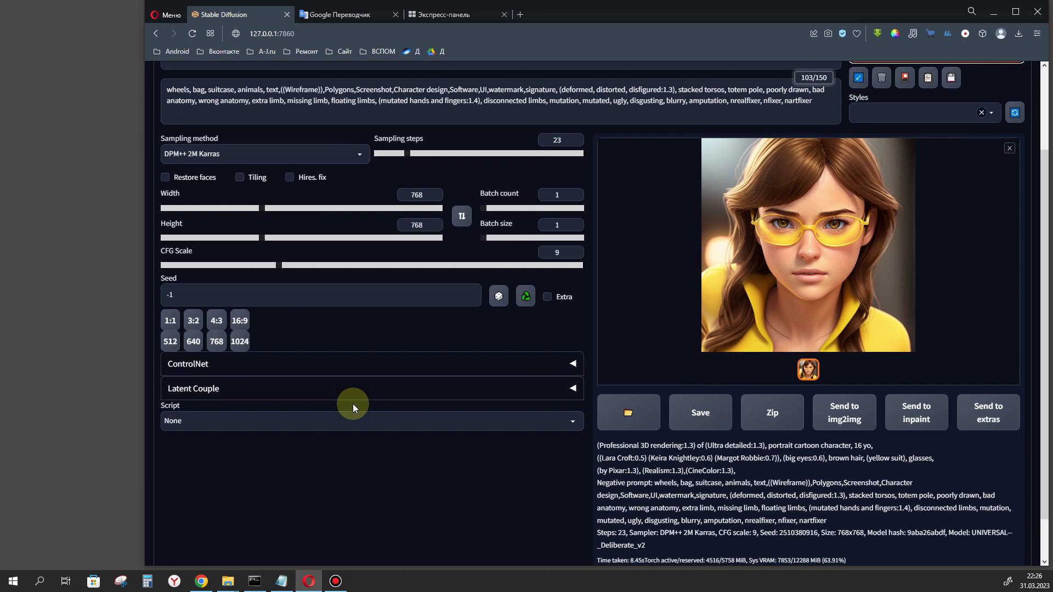
{"action": "left_click", "coordinate": [205, 367]}
{"action": "scroll", "coordinate": [341, 369], "scroll_direction": "down", "scroll_amount": 4}
{"action": "left_click", "coordinate": [180, 364]}
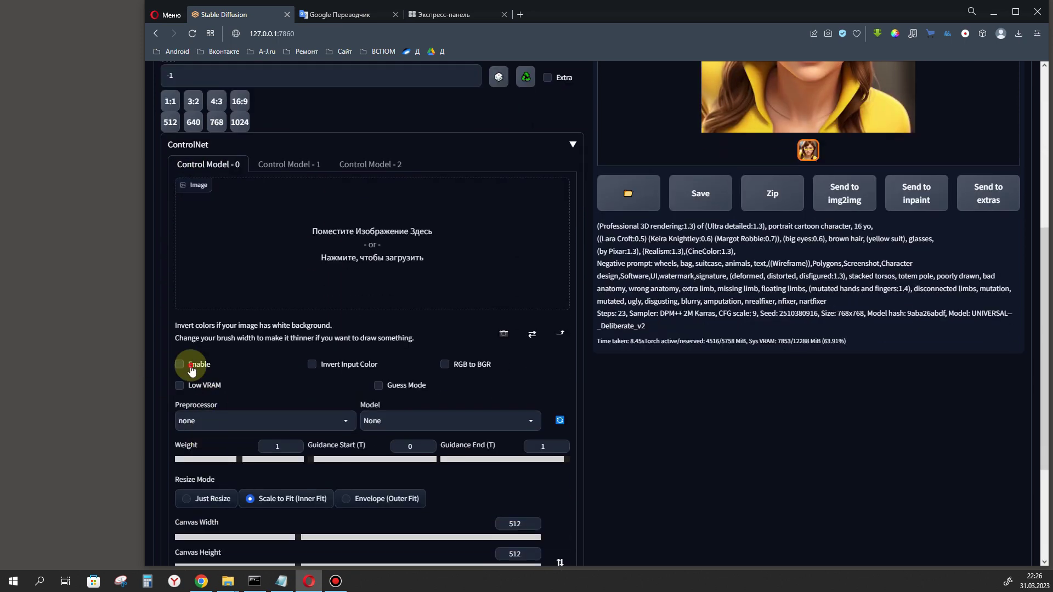
{"action": "left_click", "coordinate": [397, 421]}
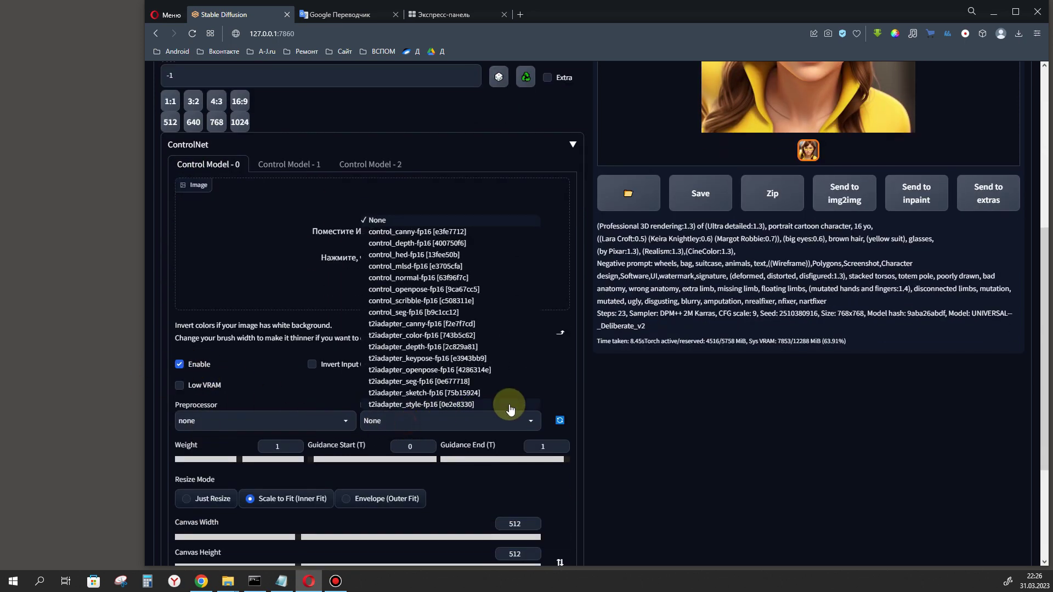
{"action": "left_click", "coordinate": [441, 291]}
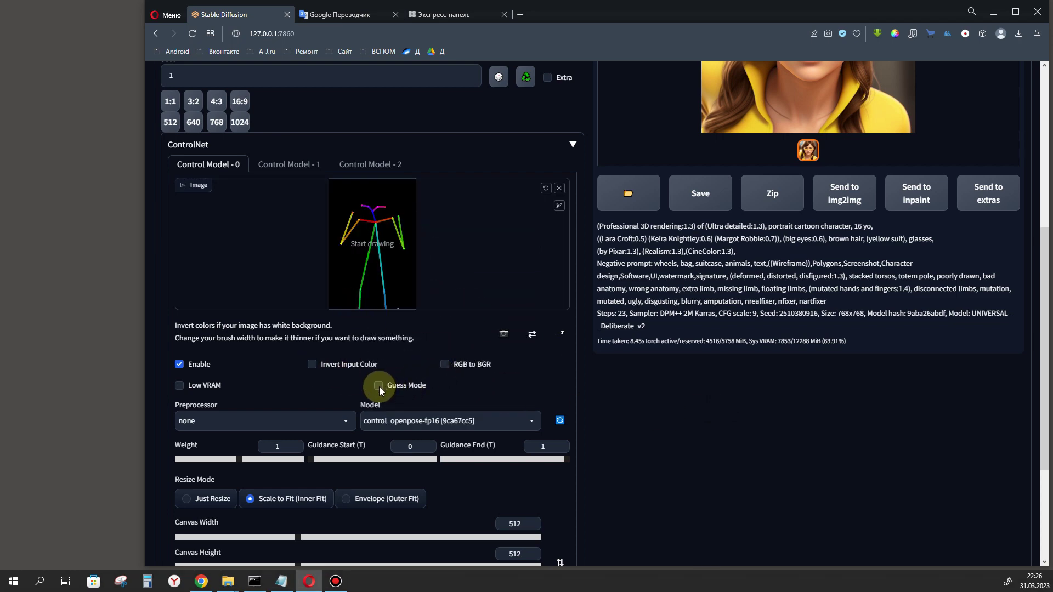
Turn on Guess Mode for the skeleton pose in ControlNet and generate a posed character image.
{"action": "scroll", "coordinate": [647, 436], "scroll_direction": "down", "scroll_amount": 2}
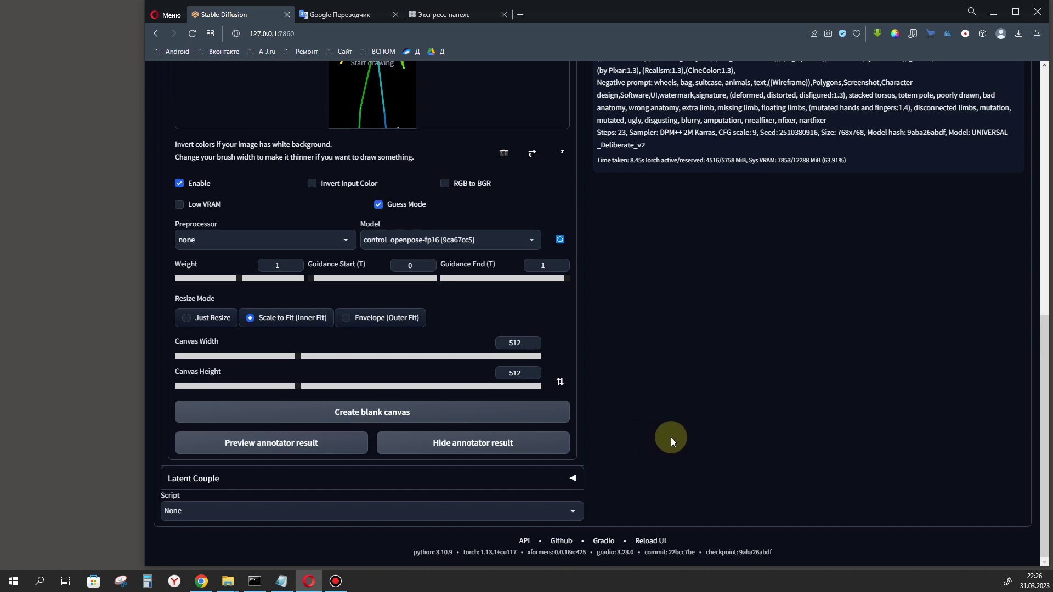
{"action": "scroll", "coordinate": [670, 436], "scroll_direction": "up", "scroll_amount": 8}
{"action": "left_click", "coordinate": [927, 159]}
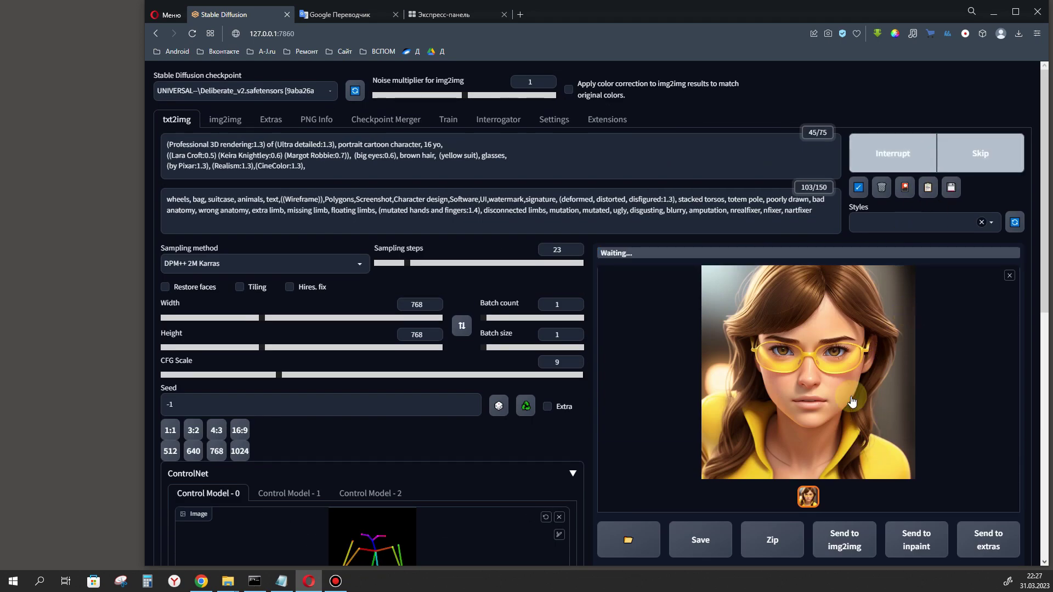
Apply the 3:2 ratio for a 768 × 1152 image, regenerate the posed character and check the result.
{"action": "left_click", "coordinate": [192, 430]}
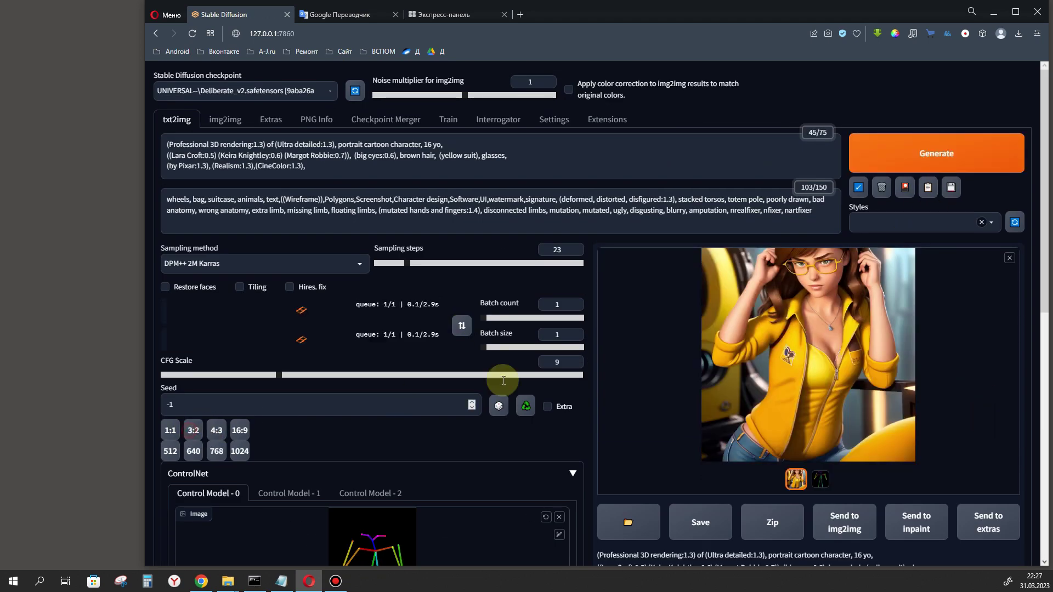
{"action": "left_click", "coordinate": [936, 153]}
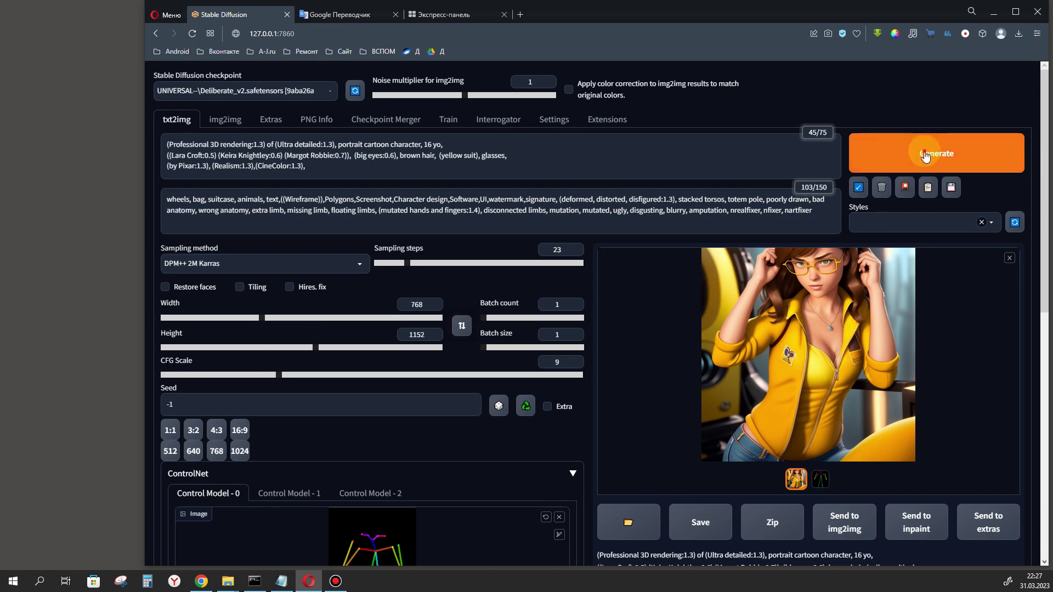
{"action": "scroll", "coordinate": [910, 306], "scroll_direction": "down", "scroll_amount": 2}
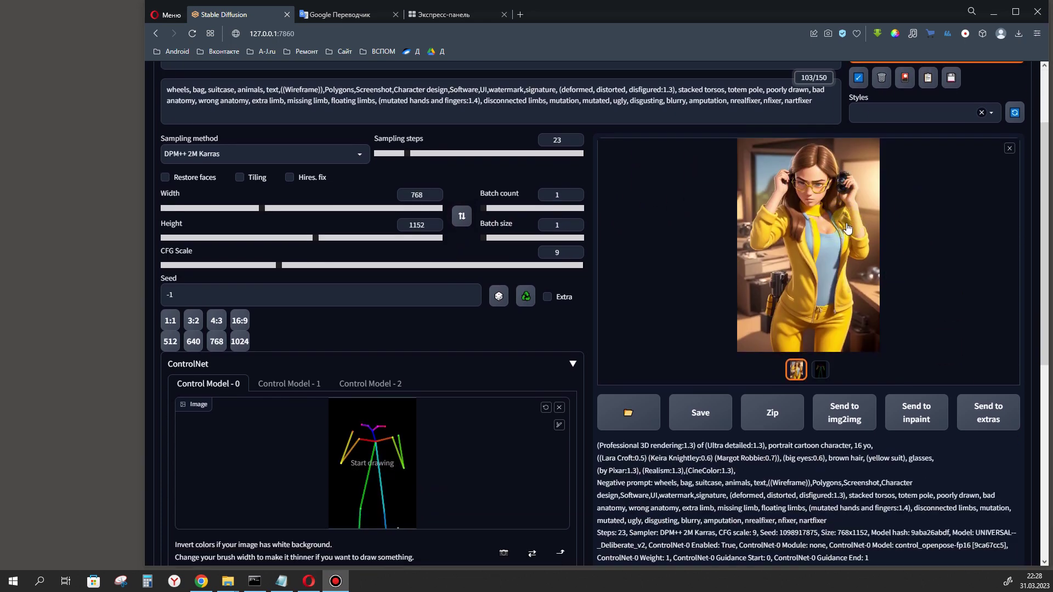
{"action": "scroll", "coordinate": [791, 295], "scroll_direction": "down", "scroll_amount": 1}
{"action": "scroll", "coordinate": [819, 285], "scroll_direction": "up", "scroll_amount": 2}
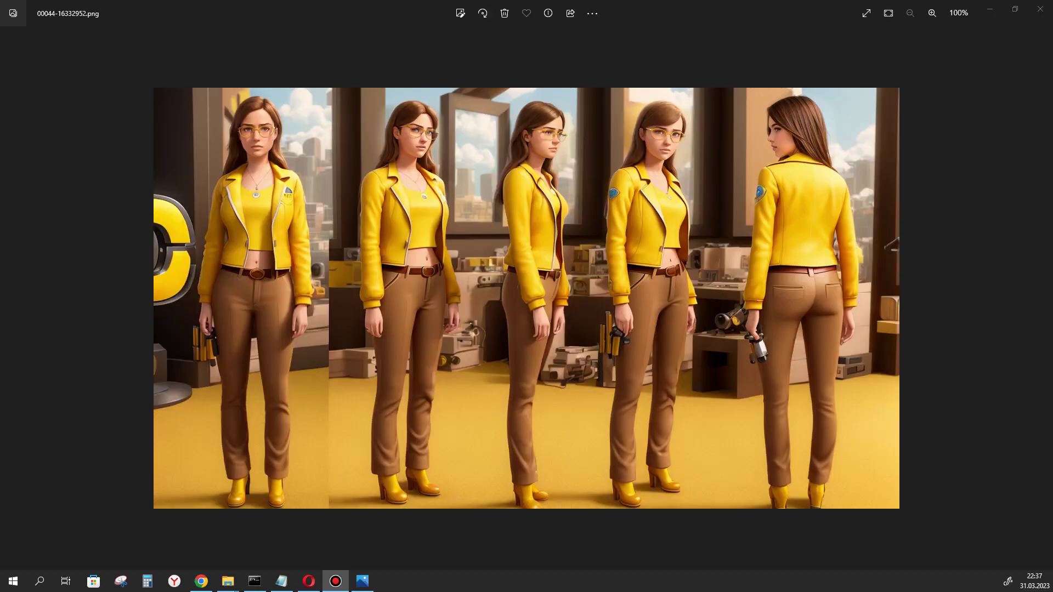
Close the image viewer and load the five-figure pose image from the desktop into the first ControlNet unit.
{"action": "key", "text": "alt+F4"}
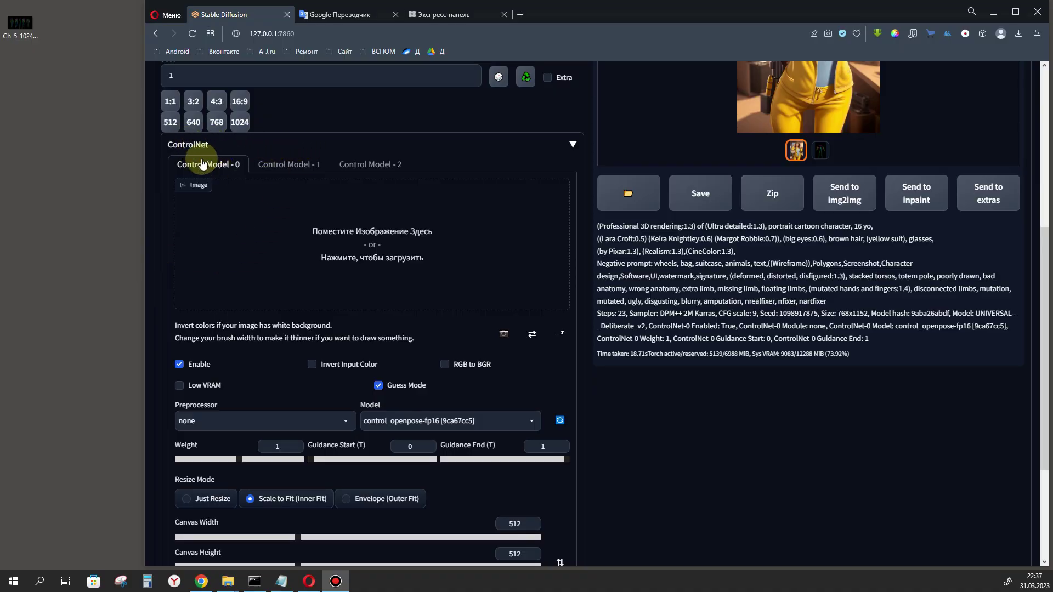
{"action": "left_click_drag", "start_coordinate": [21, 27], "coordinate": [356, 232]}
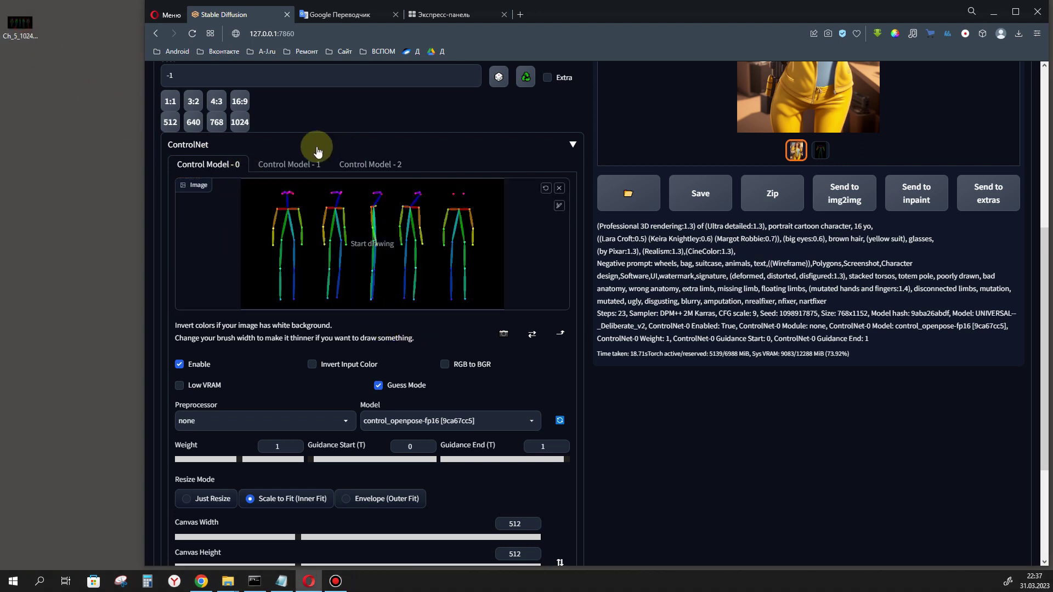
{"action": "scroll", "coordinate": [705, 424], "scroll_direction": "down", "scroll_amount": 2}
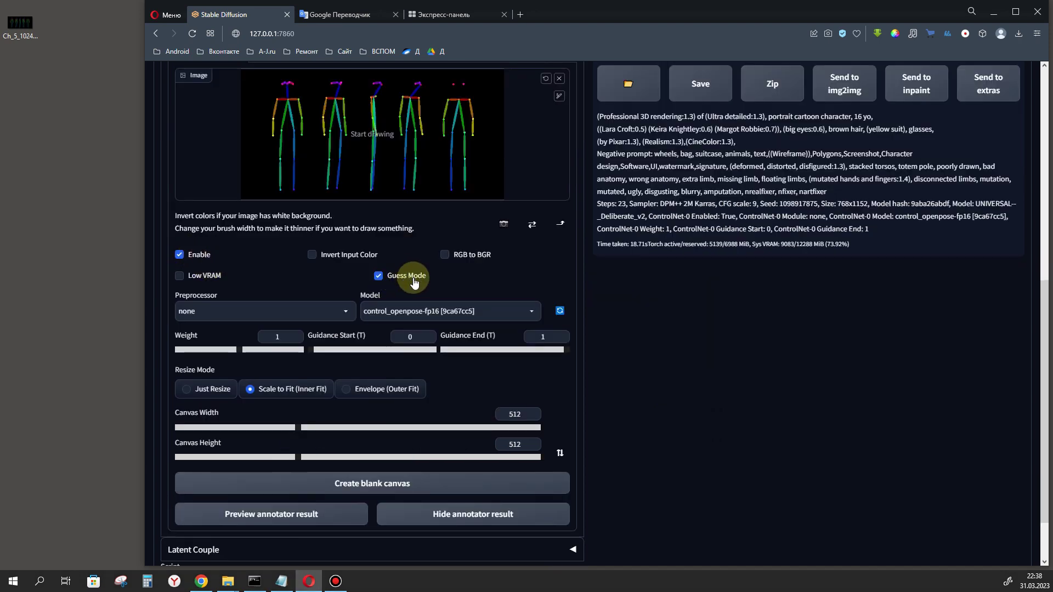
{"action": "left_click", "coordinate": [524, 309]}
{"action": "left_click", "coordinate": [426, 181]}
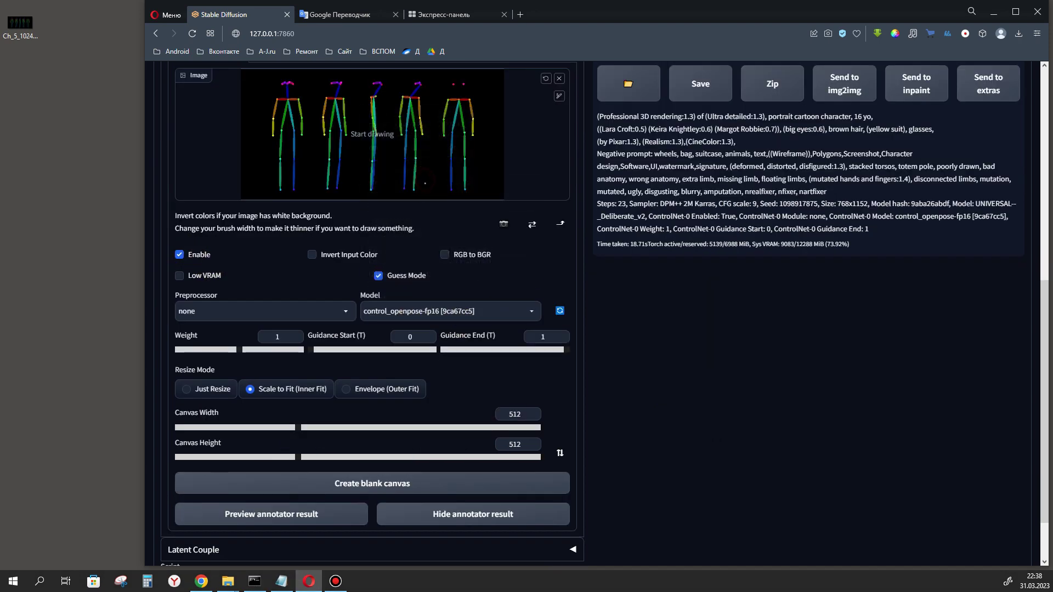
Review the full positive prompt and the nrealfixer, nfixer and nartfixer terms in the negative prompt.
{"action": "scroll", "coordinate": [667, 429], "scroll_direction": "up", "scroll_amount": 8}
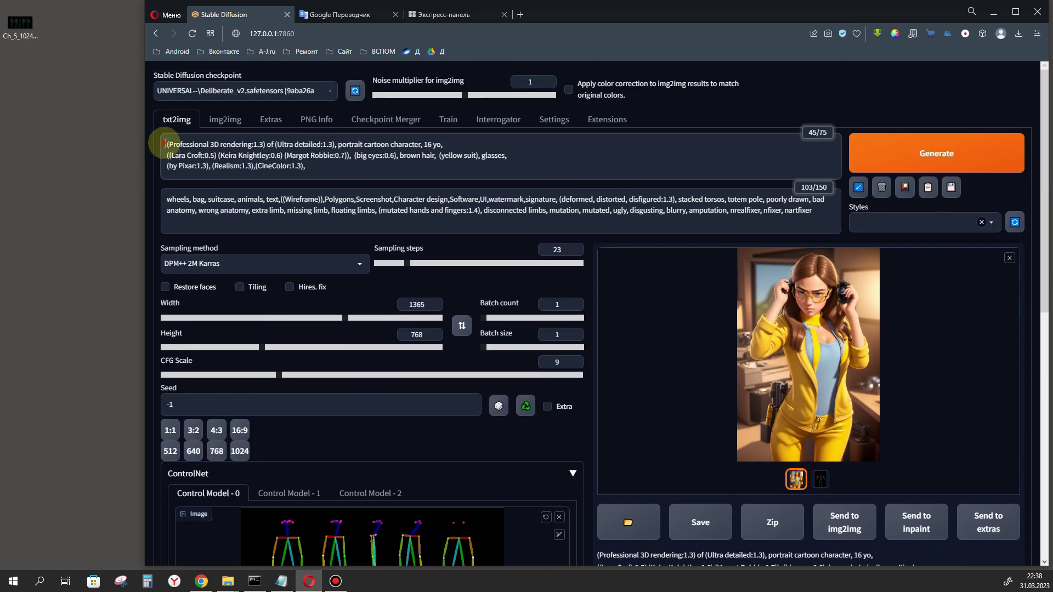
{"action": "left_click_drag", "start_coordinate": [165, 139], "coordinate": [341, 170]}
{"action": "left_click", "coordinate": [194, 204]}
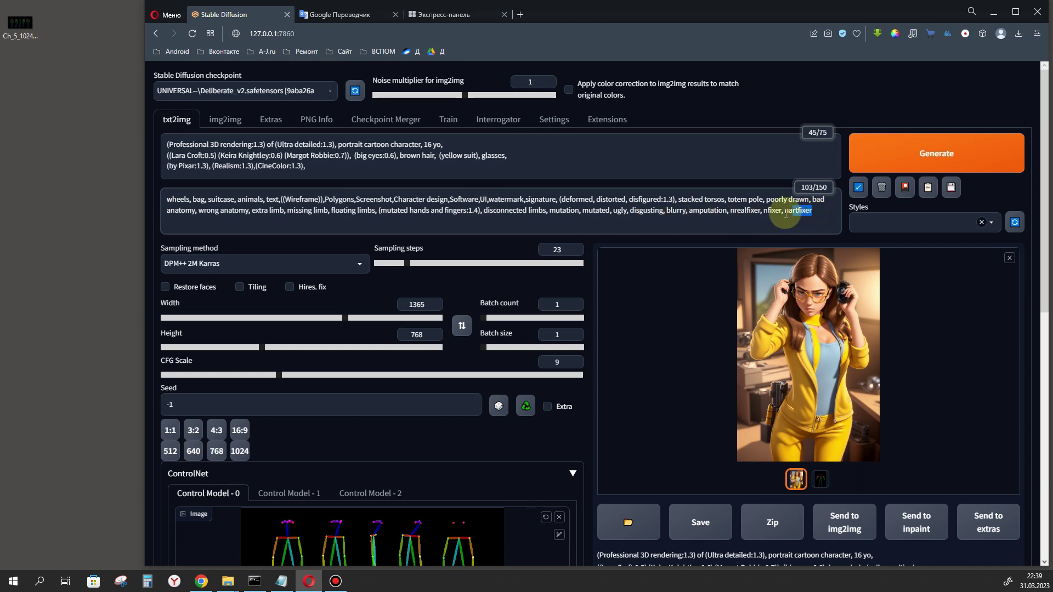
{"action": "left_click_drag", "start_coordinate": [814, 212], "coordinate": [730, 212]}
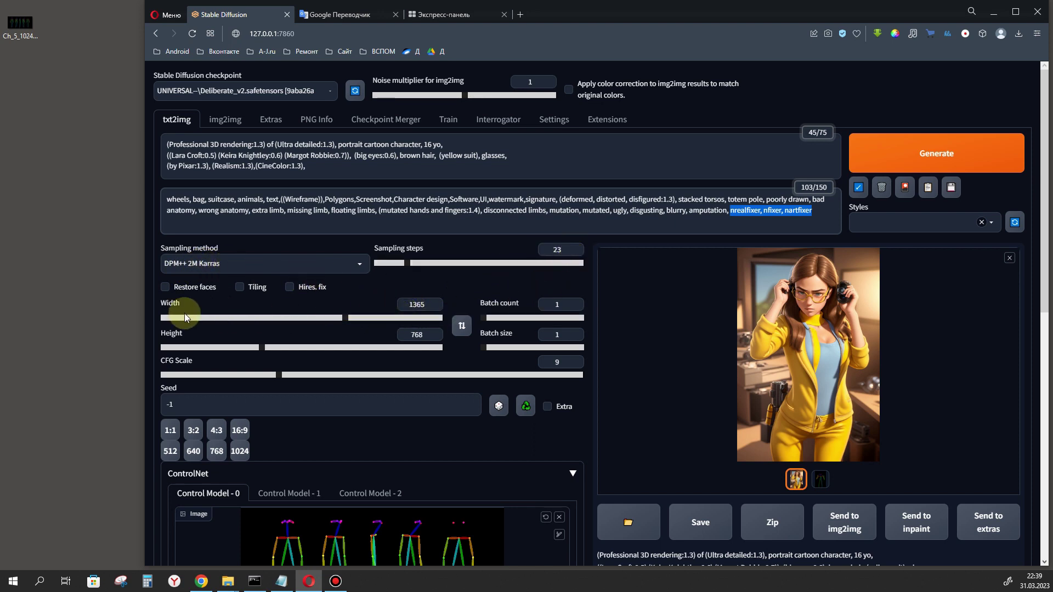
Apply the 768 size and 16:9 ratio for a 1365 × 768 image and generate the five-pose character sheet.
{"action": "double_click", "coordinate": [417, 305]}
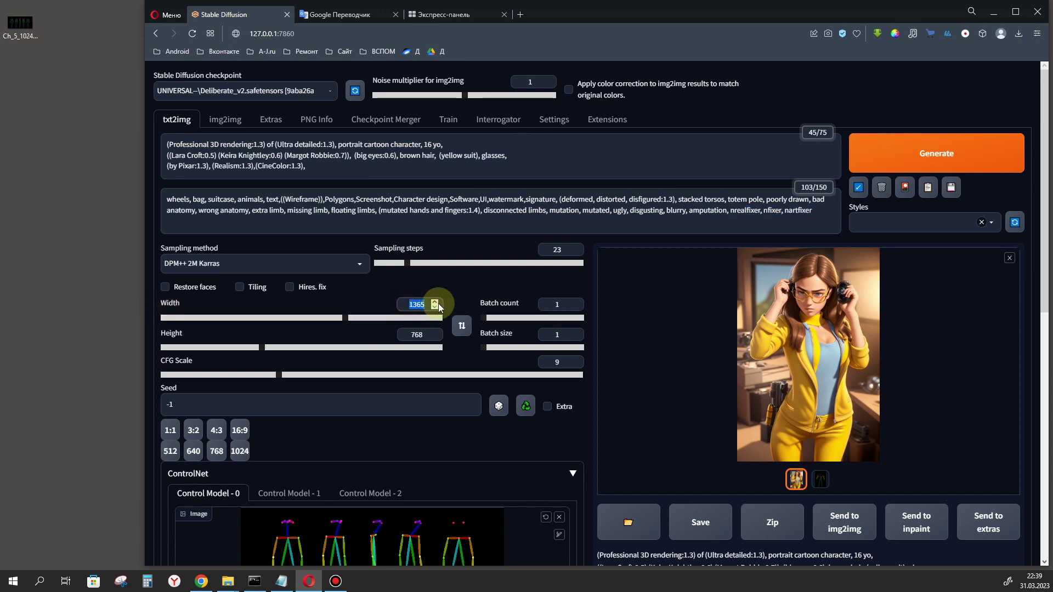
{"action": "double_click", "coordinate": [407, 335]}
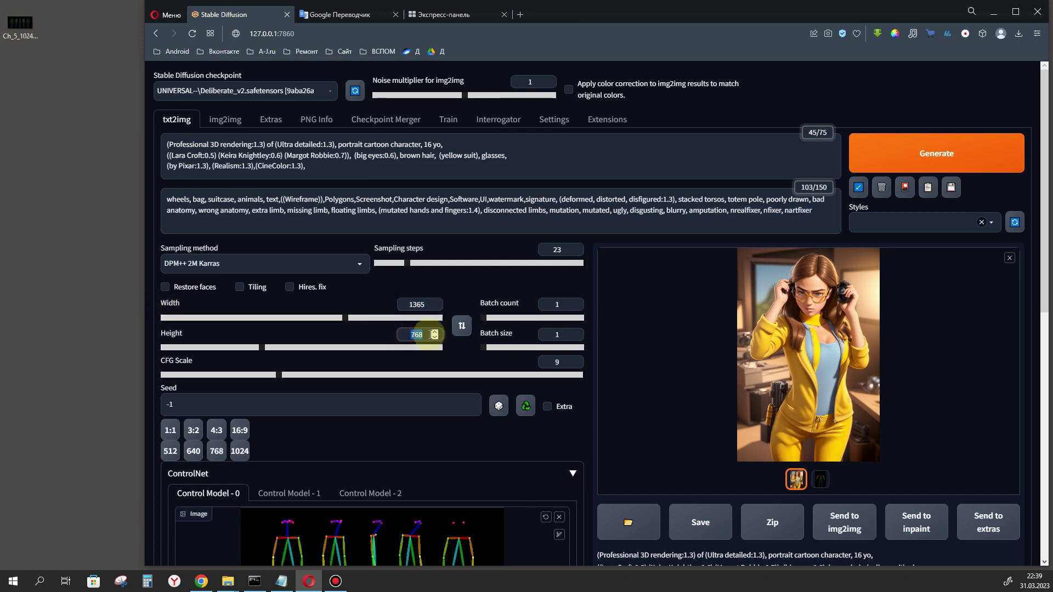
{"action": "left_click", "coordinate": [225, 454]}
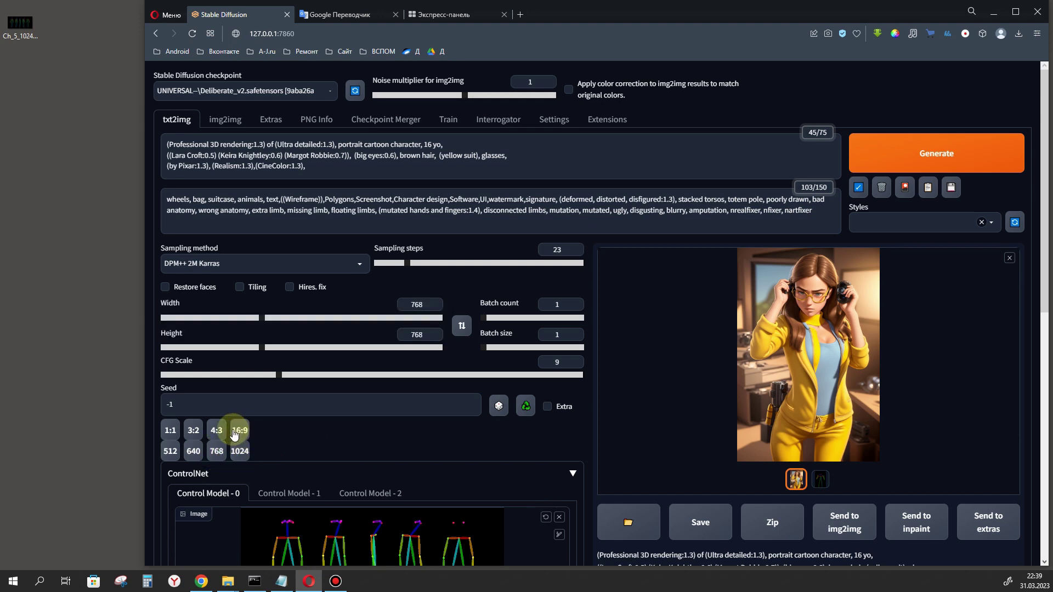
{"action": "left_click", "coordinate": [241, 432]}
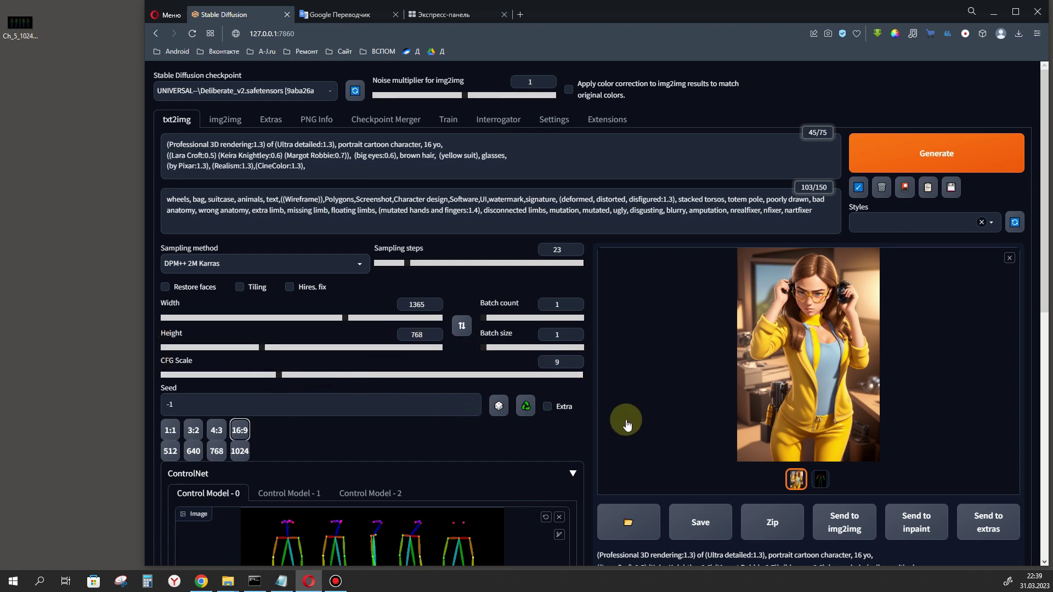
{"action": "scroll", "coordinate": [631, 414], "scroll_direction": "down", "scroll_amount": 3}
{"action": "scroll", "coordinate": [639, 398], "scroll_direction": "down", "scroll_amount": 3}
{"action": "scroll", "coordinate": [642, 395], "scroll_direction": "up", "scroll_amount": 6}
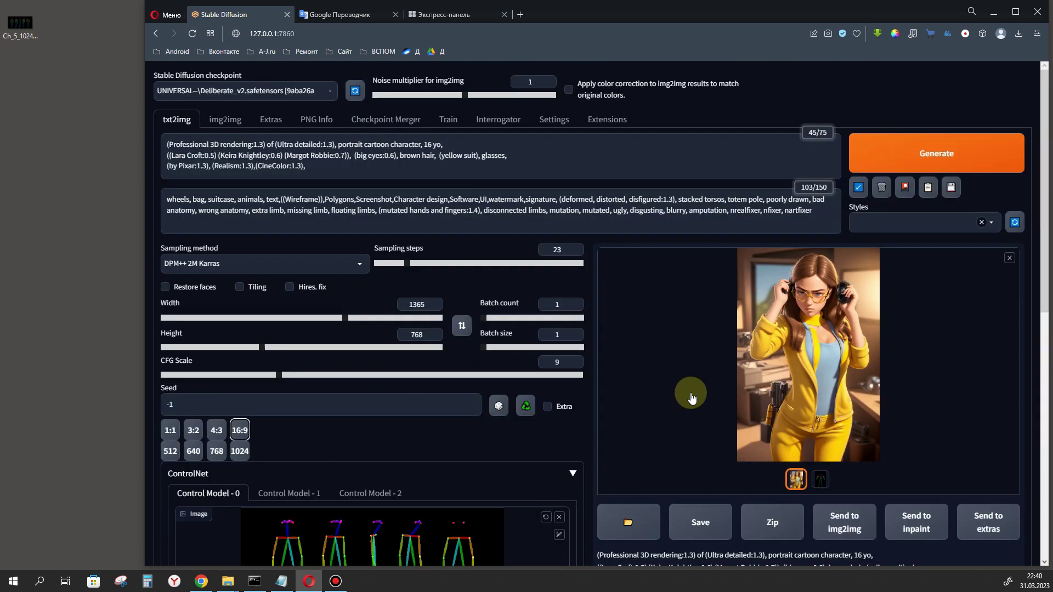
{"action": "left_click", "coordinate": [904, 166]}
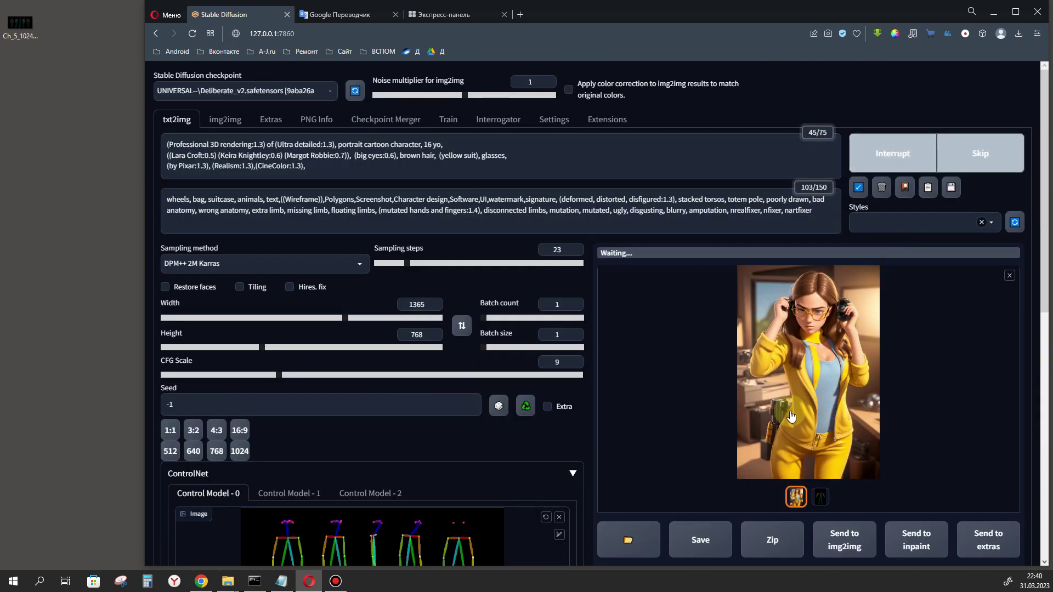
{"action": "scroll", "coordinate": [847, 312], "scroll_direction": "down", "scroll_amount": 2}
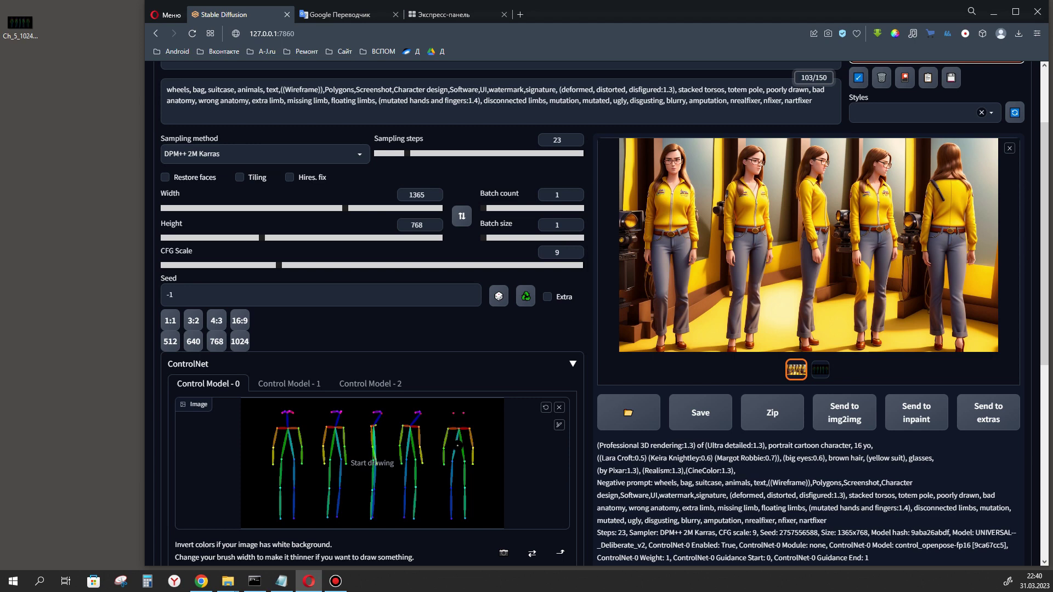
Regenerate the five-pose character sheet with the same settings and inspect the new result enlarged.
{"action": "scroll", "coordinate": [497, 477], "scroll_direction": "down", "scroll_amount": 1}
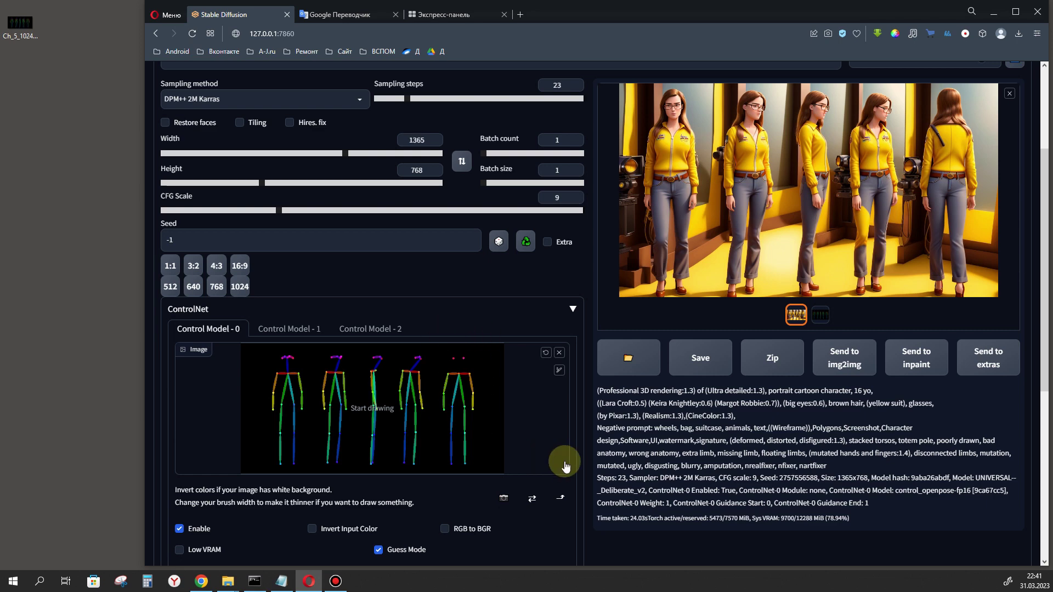
{"action": "scroll", "coordinate": [564, 463], "scroll_direction": "up", "scroll_amount": 3}
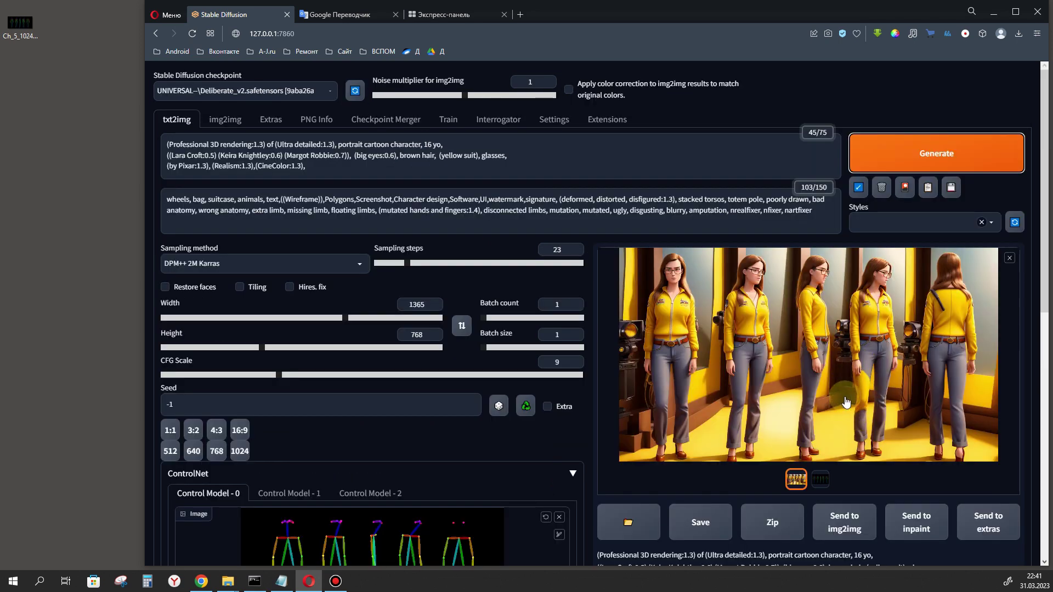
{"action": "left_click", "coordinate": [939, 149]}
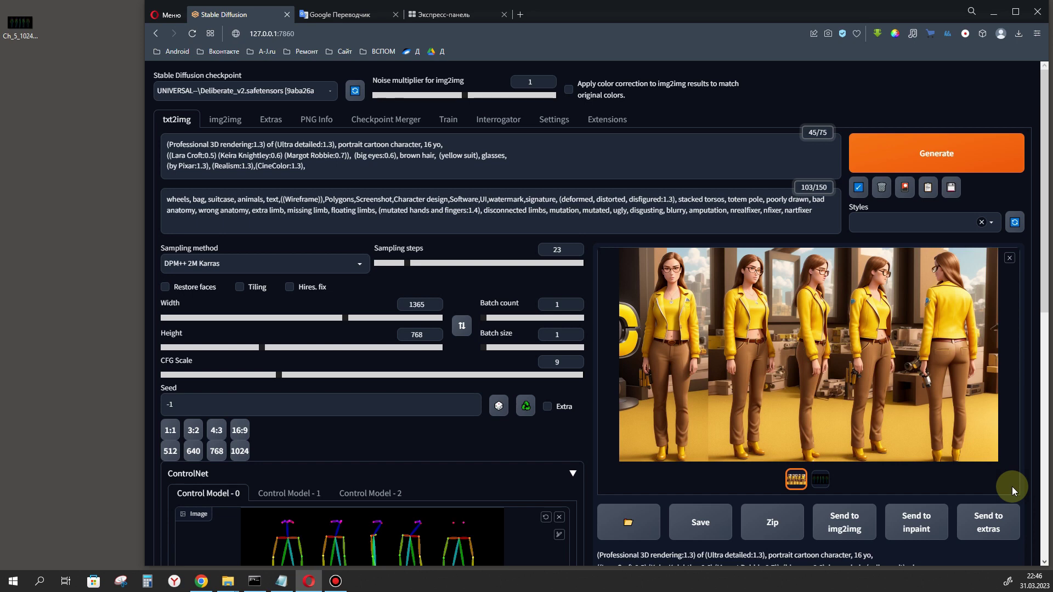
{"action": "left_click", "coordinate": [898, 360]}
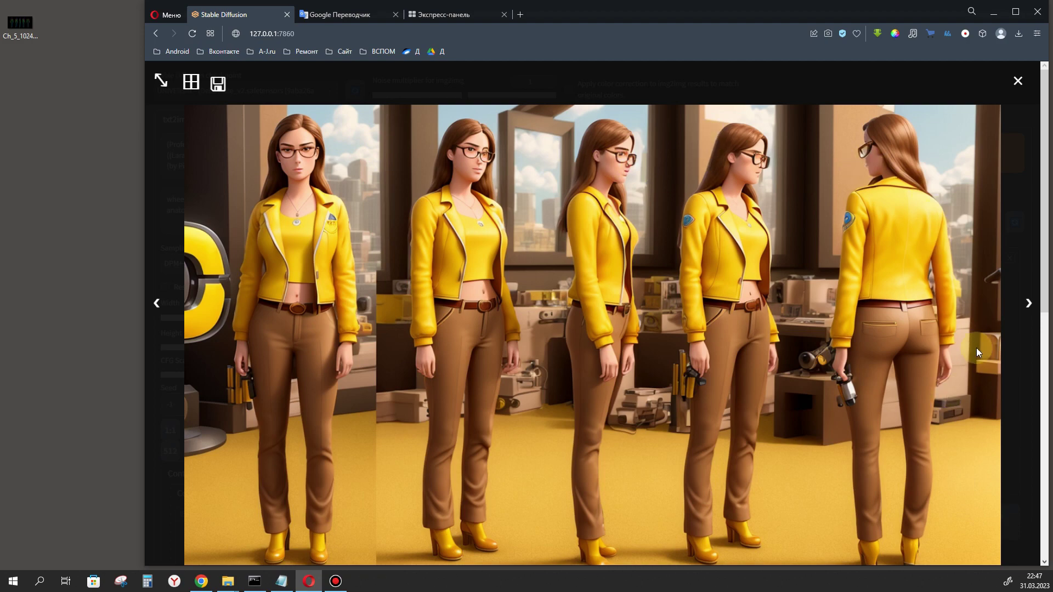
{"action": "left_click", "coordinate": [990, 354]}
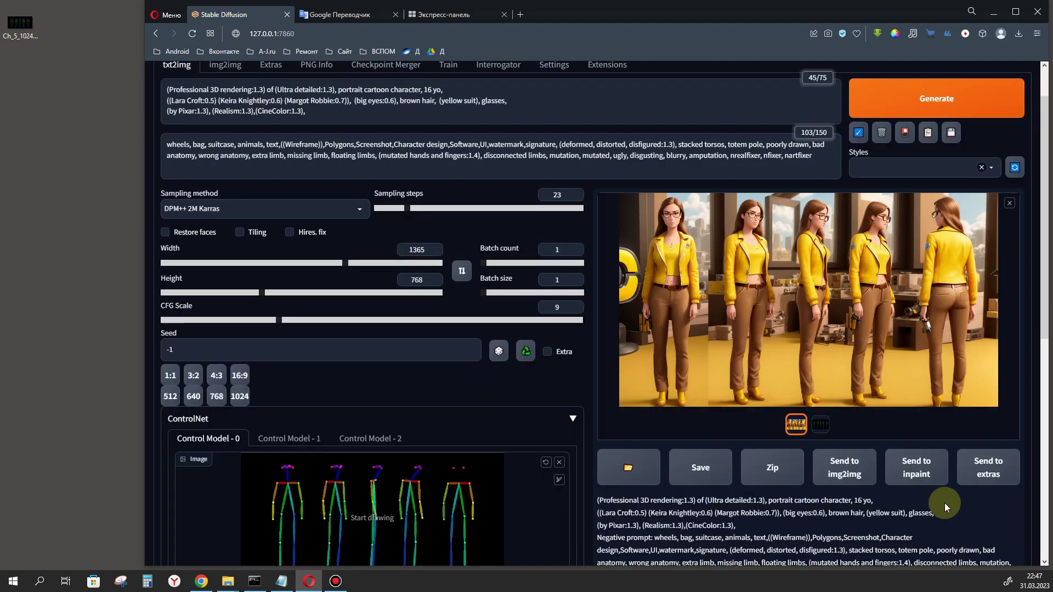
Send the generated sheet to inpainting and paint a mask over the first figure's head.
{"action": "left_click", "coordinate": [927, 479]}
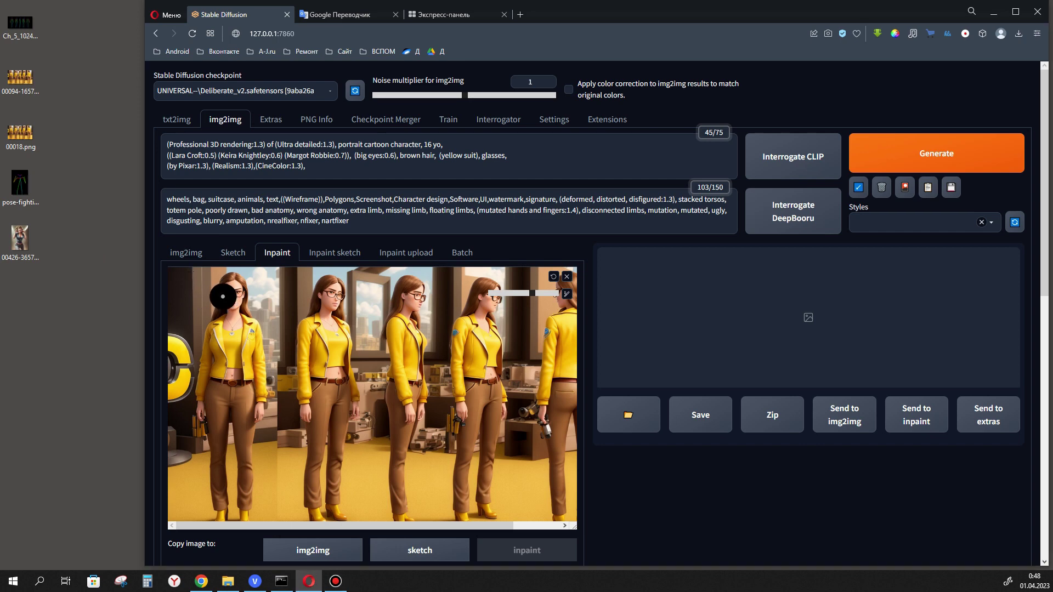
{"action": "left_click_drag", "start_coordinate": [222, 295], "coordinate": [241, 285]}
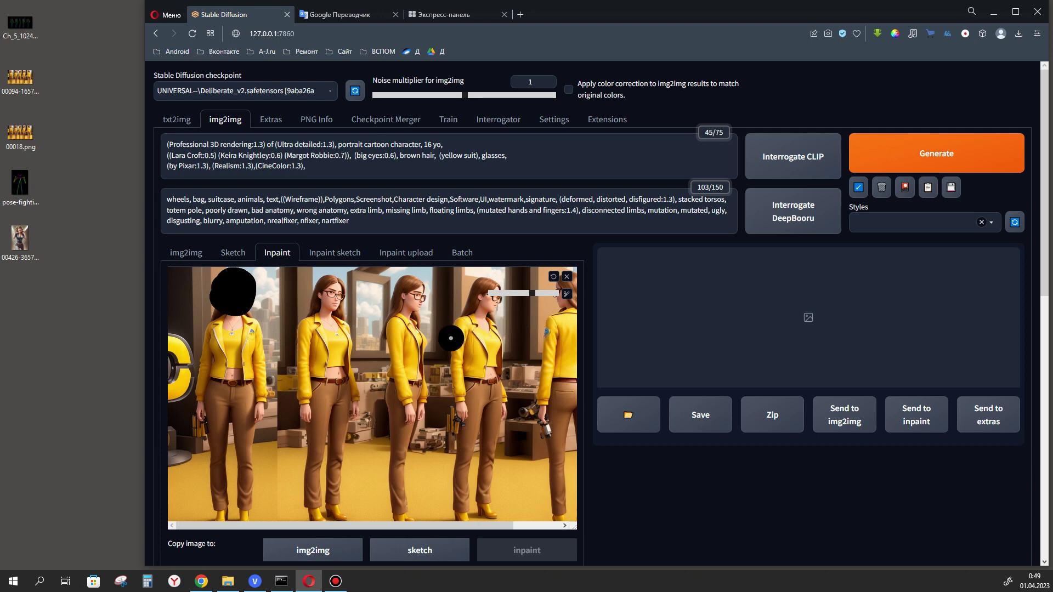
Check the installed canvas-zoom extension and try its brush resizing, zooming and panning on the inpaint canvas.
{"action": "left_click", "coordinate": [608, 121]}
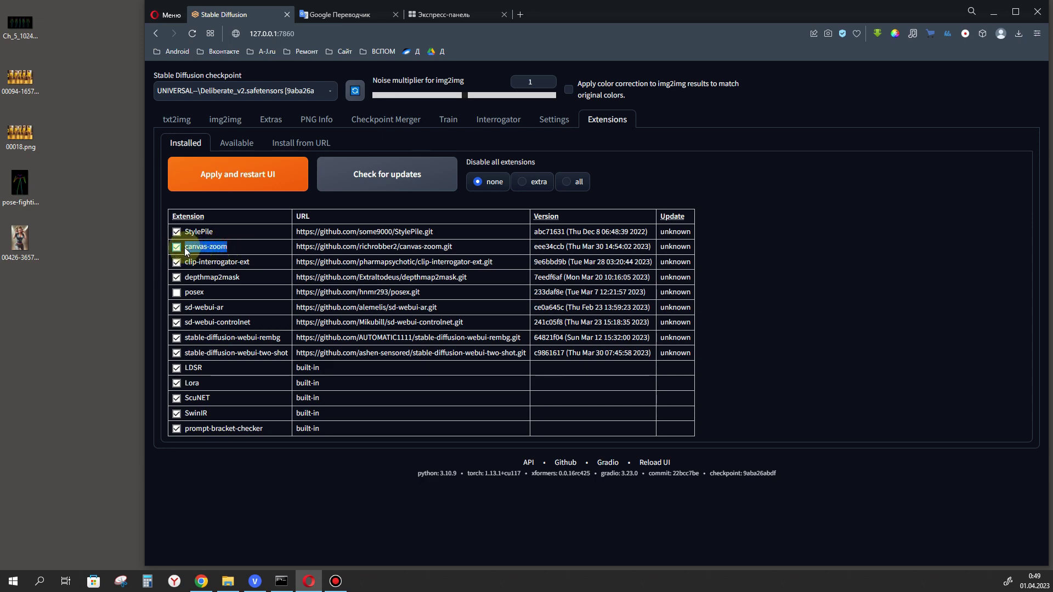
{"action": "left_click", "coordinate": [233, 124]}
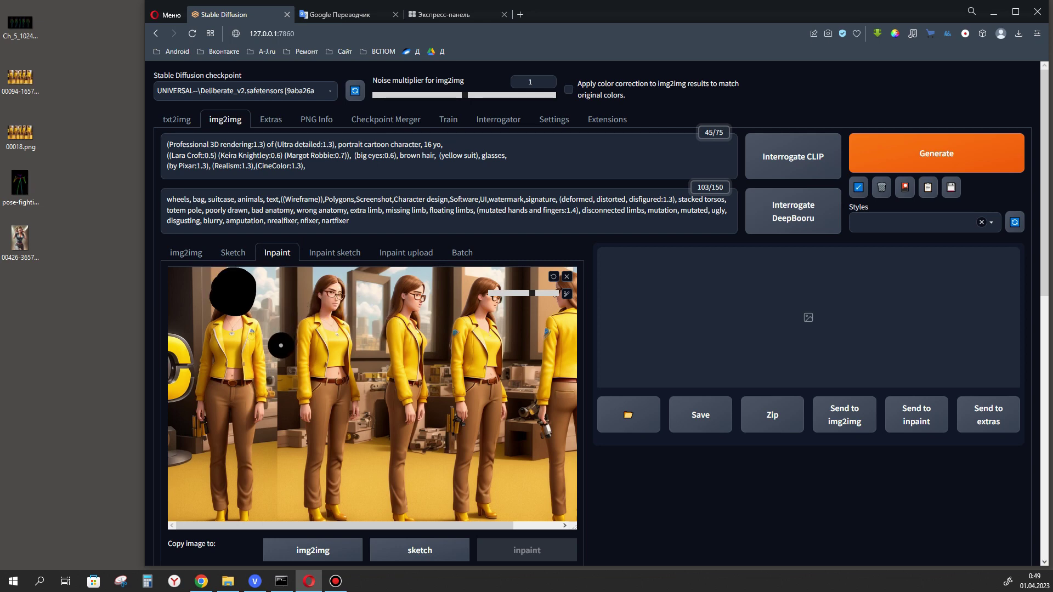
{"action": "scroll", "coordinate": [401, 398], "scroll_direction": "up", "scroll_amount": 3}
{"action": "scroll", "coordinate": [401, 398], "scroll_direction": "up", "scroll_amount": 2}
{"action": "scroll", "coordinate": [401, 398], "scroll_direction": "down", "scroll_amount": 2}
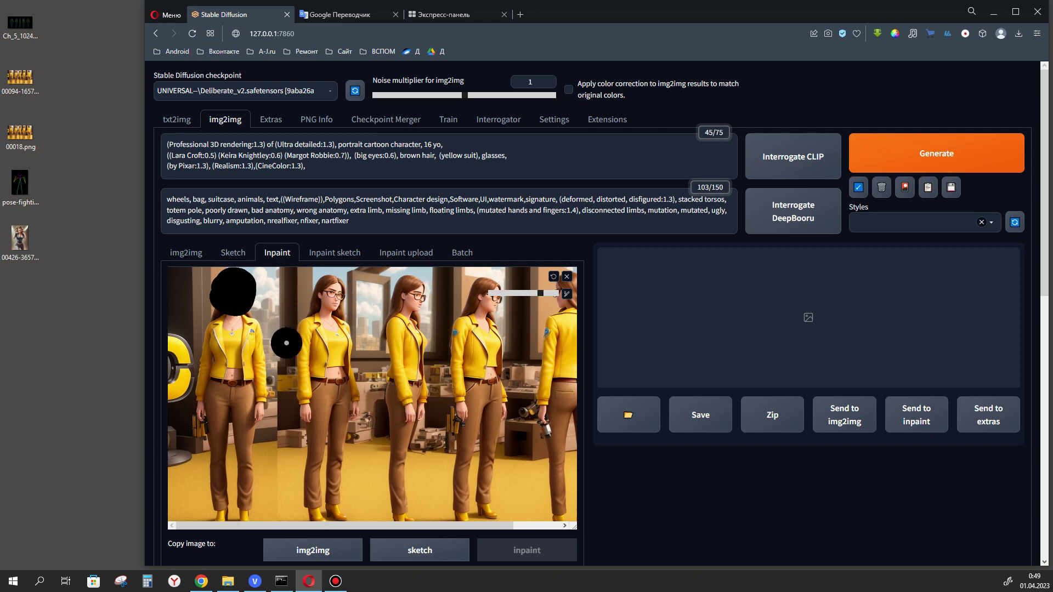
{"action": "scroll", "coordinate": [297, 344], "scroll_direction": "up", "scroll_amount": 5}
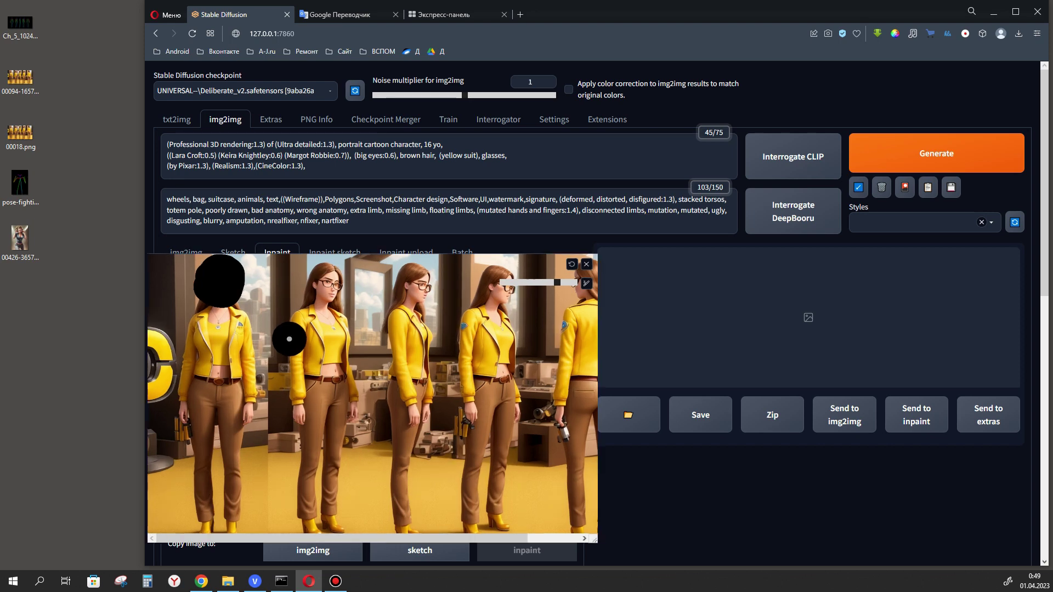
{"action": "scroll", "coordinate": [236, 301], "scroll_direction": "up", "scroll_amount": 2}
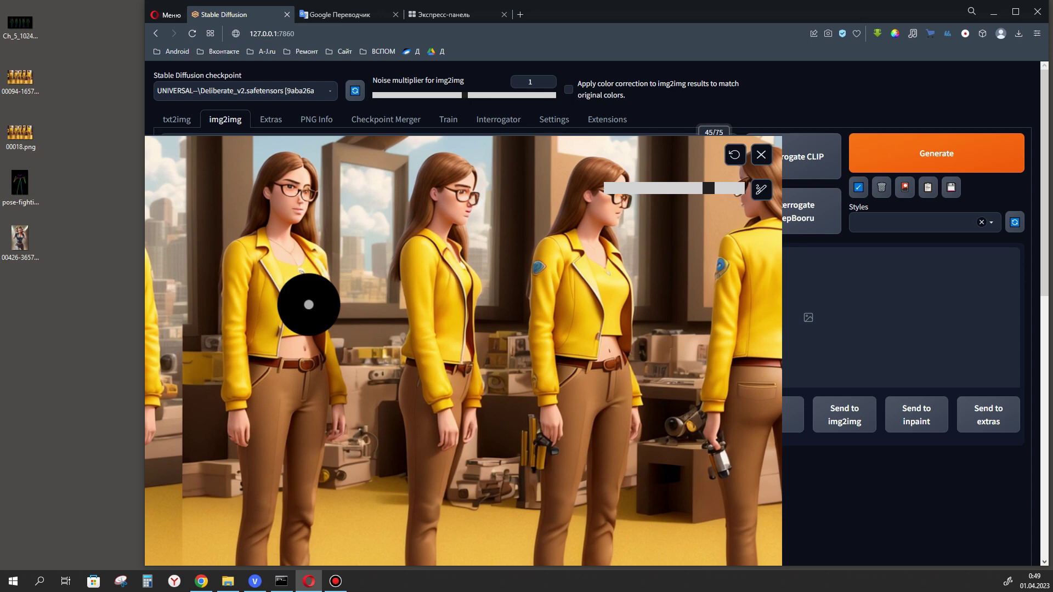
{"action": "mouse_move", "coordinate": [310, 304]}
{"action": "left_mouse_down"}
{"action": "mouse_move", "coordinate": [430, 295]}
{"action": "mouse_move", "coordinate": [446, 285]}
{"action": "mouse_move", "coordinate": [408, 278]}
{"action": "mouse_move", "coordinate": [434, 273]}
{"action": "mouse_move", "coordinate": [429, 293]}
{"action": "left_mouse_up"}
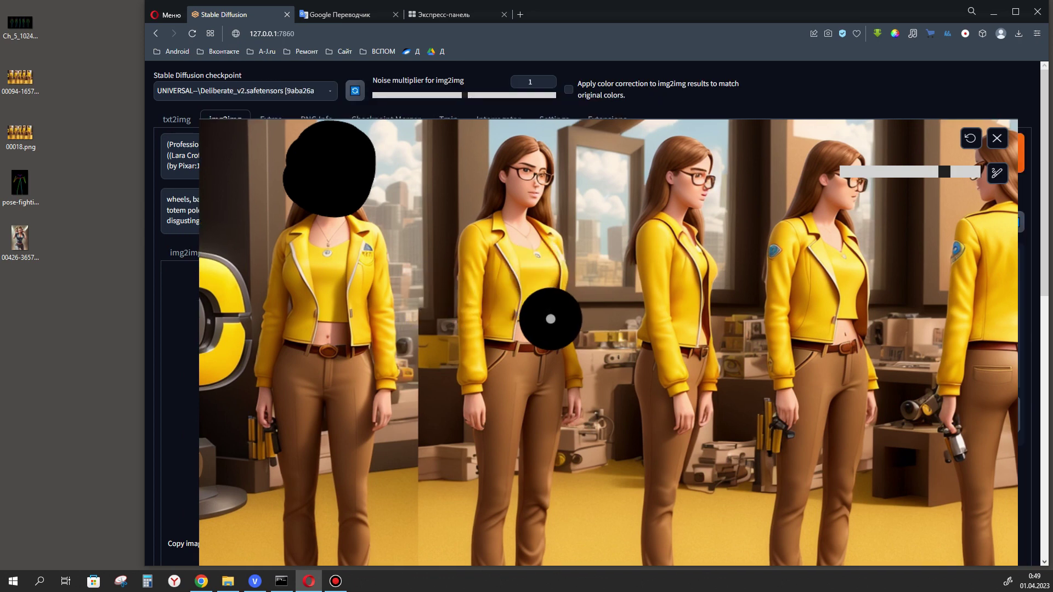
{"action": "key", "text": "Escape"}
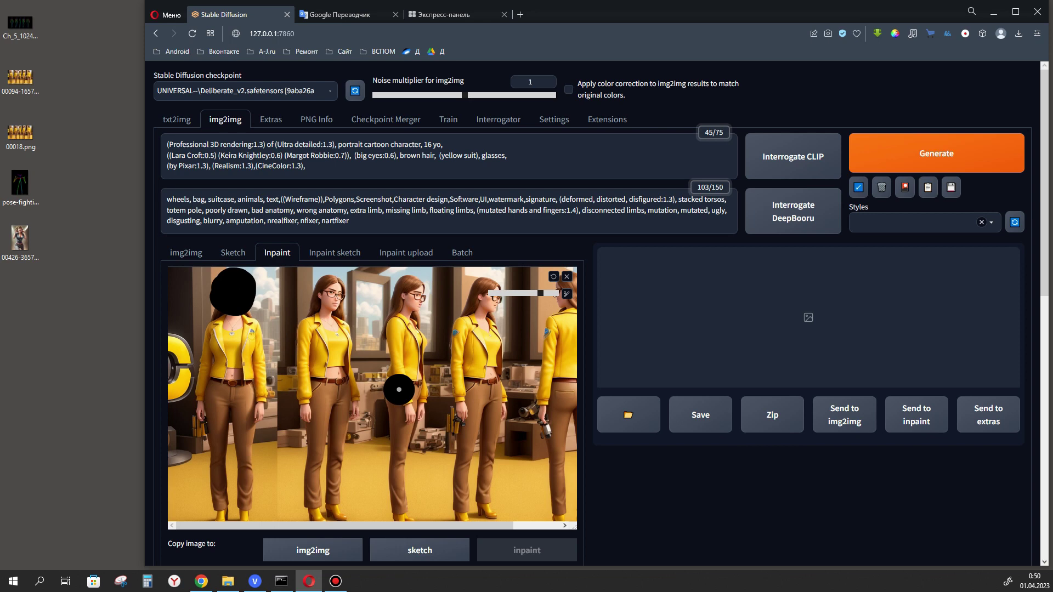
Review the inpaint settings, set the inpaint area to Only masked and the denoising strength to 0.7.
{"action": "scroll", "coordinate": [428, 390], "scroll_direction": "down", "scroll_amount": 2}
{"action": "scroll", "coordinate": [456, 391], "scroll_direction": "down", "scroll_amount": 2}
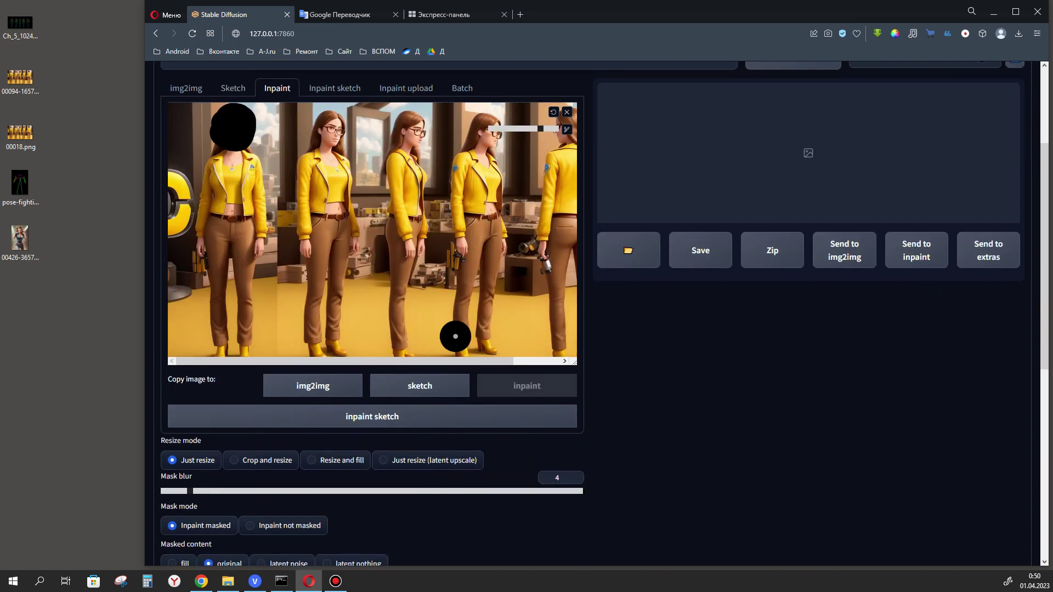
{"action": "scroll", "coordinate": [455, 391], "scroll_direction": "up", "scroll_amount": 3}
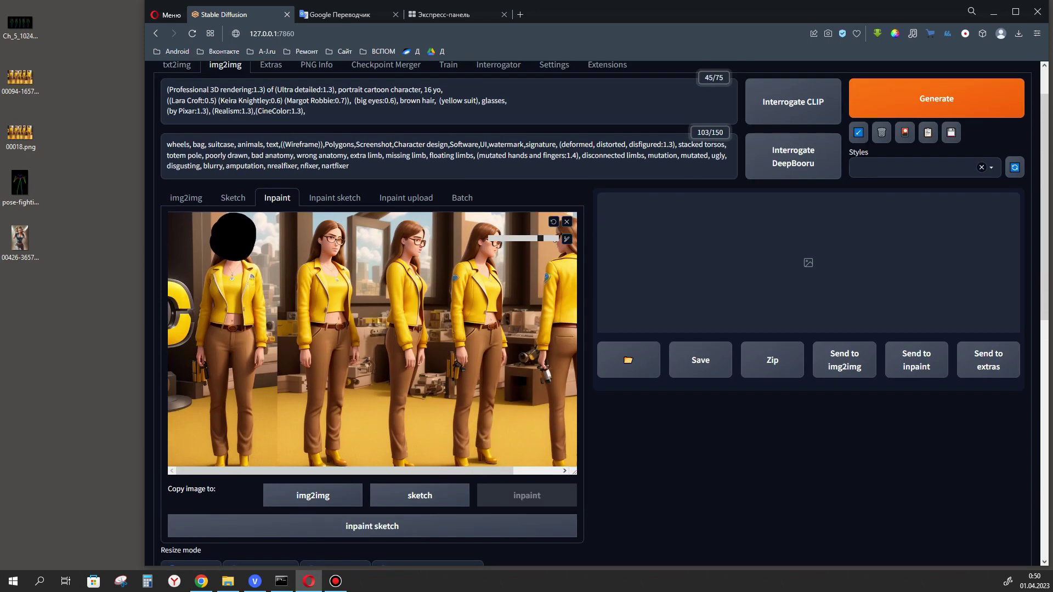
{"action": "scroll", "coordinate": [312, 405], "scroll_direction": "down", "scroll_amount": 5}
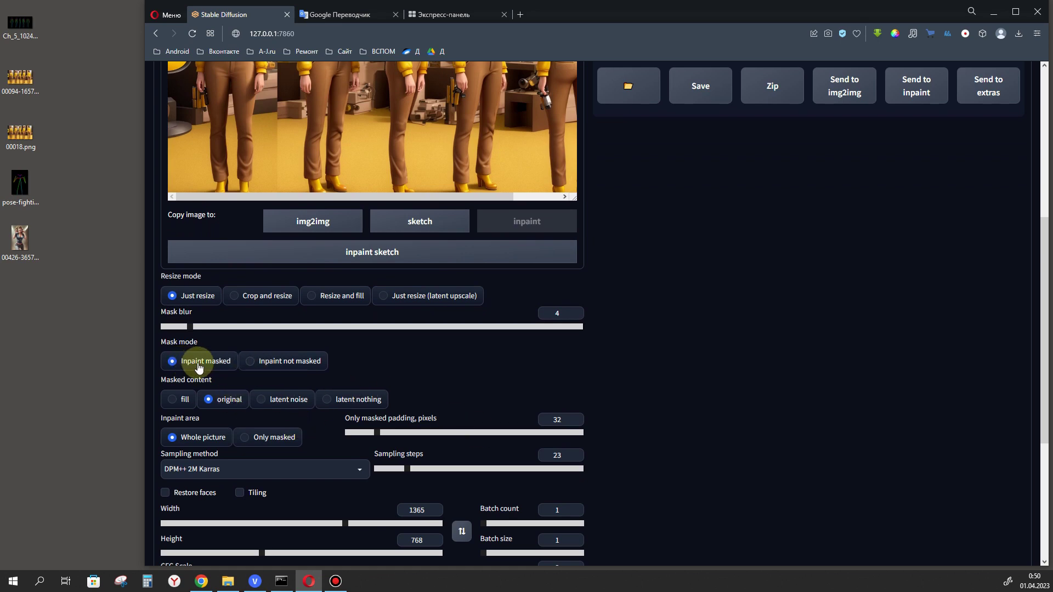
{"action": "scroll", "coordinate": [220, 373], "scroll_direction": "down", "scroll_amount": 2}
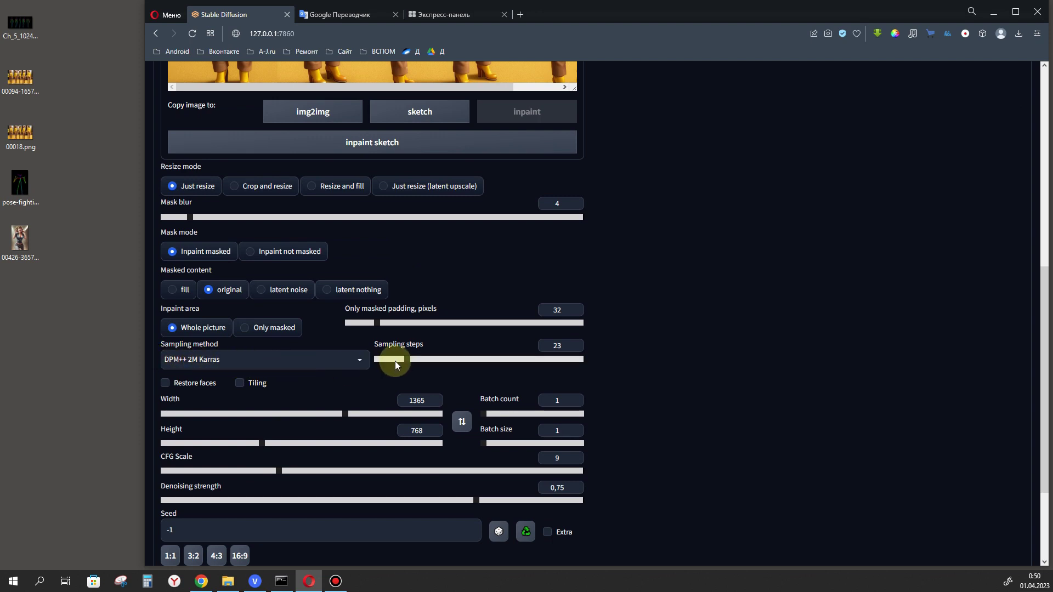
{"action": "scroll", "coordinate": [423, 353], "scroll_direction": "down", "scroll_amount": 1}
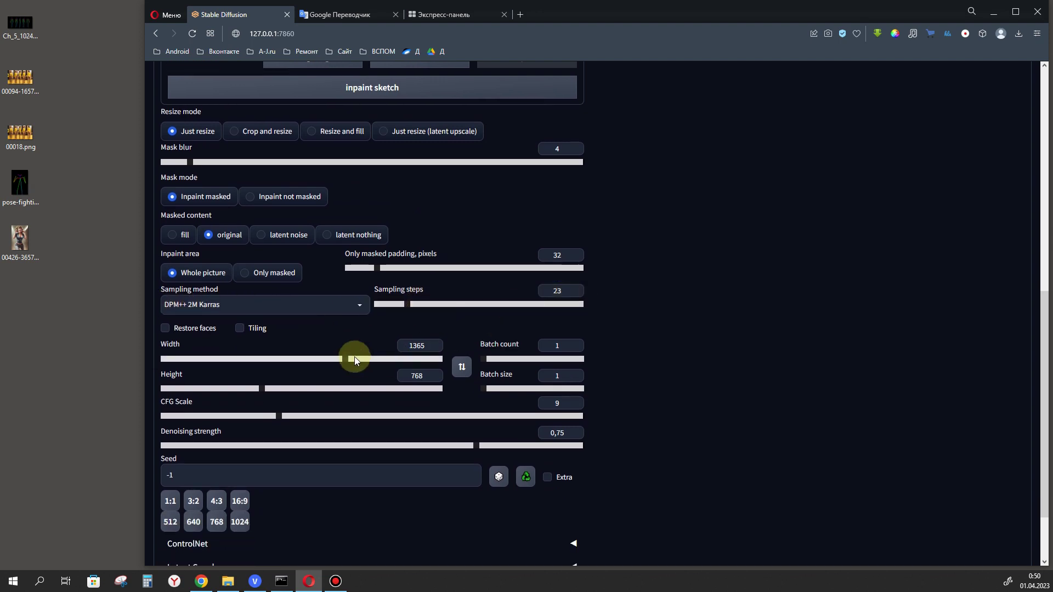
{"action": "scroll", "coordinate": [355, 359], "scroll_direction": "down", "scroll_amount": 1}
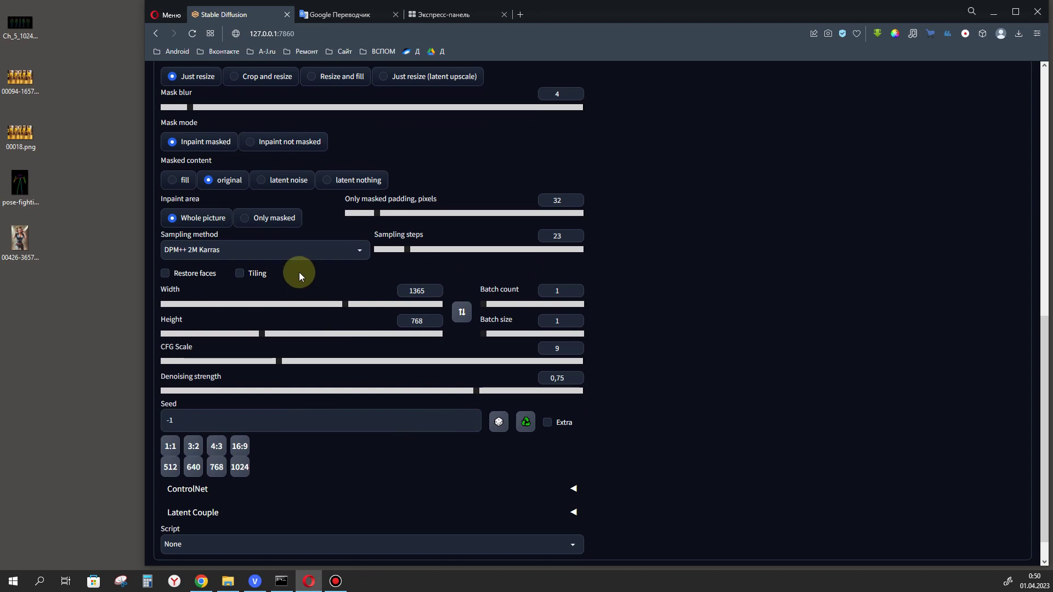
{"action": "left_click", "coordinate": [258, 219]}
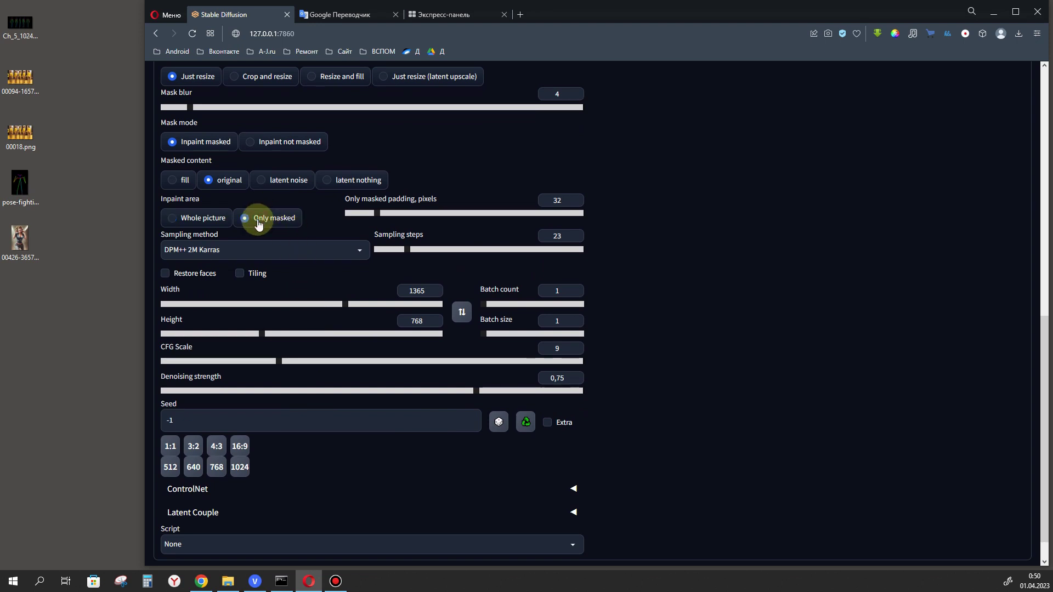
{"action": "left_click", "coordinate": [566, 379]}
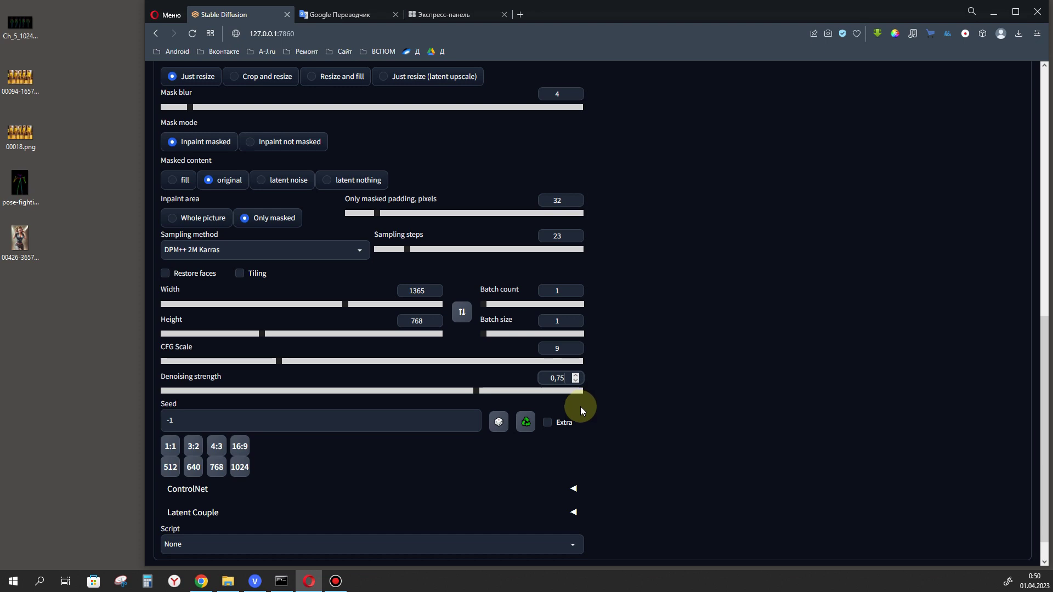
{"action": "key", "text": "BackSpace"}
Apply the 768 size preset so the inpaint width and height are both 768.
{"action": "scroll", "coordinate": [660, 415], "scroll_direction": "up", "scroll_amount": 1}
{"action": "left_click", "coordinate": [218, 545]}
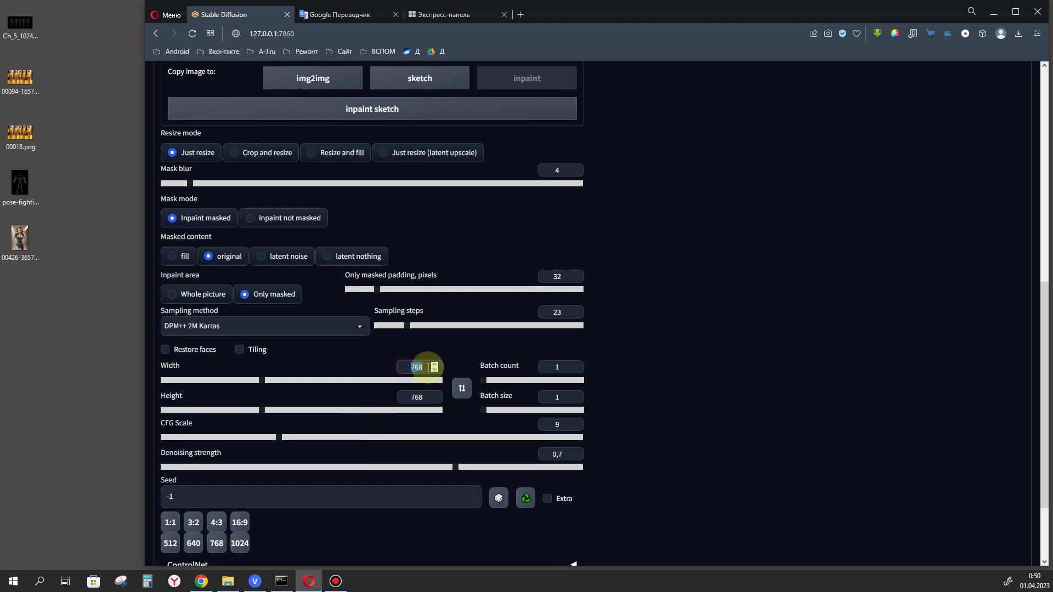
{"action": "double_click", "coordinate": [425, 398]}
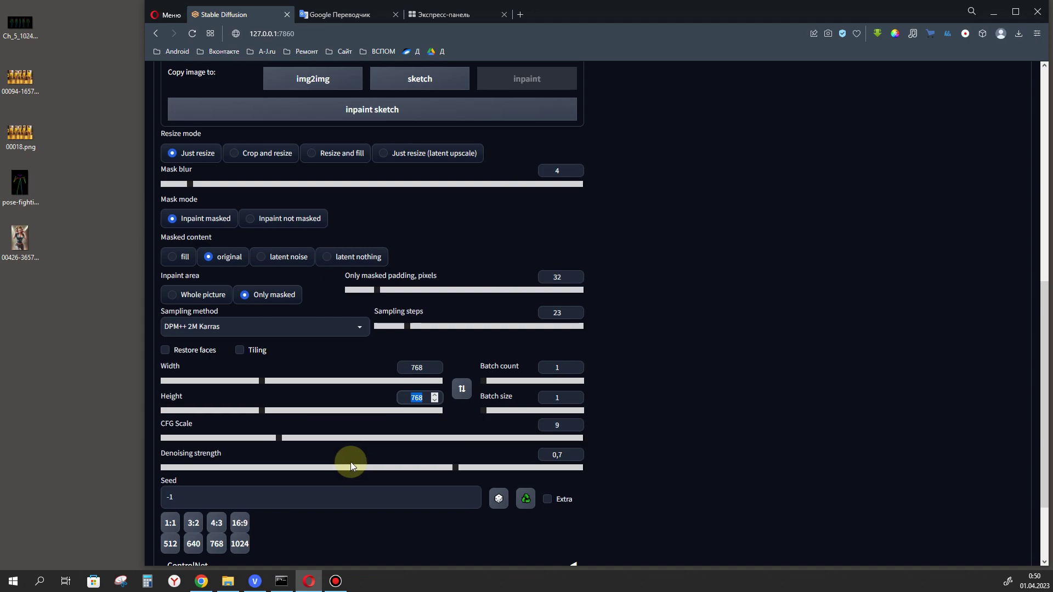
Generate the inpainted head for the first figure and inspect the result enlarged.
{"action": "scroll", "coordinate": [371, 460], "scroll_direction": "up", "scroll_amount": 7}
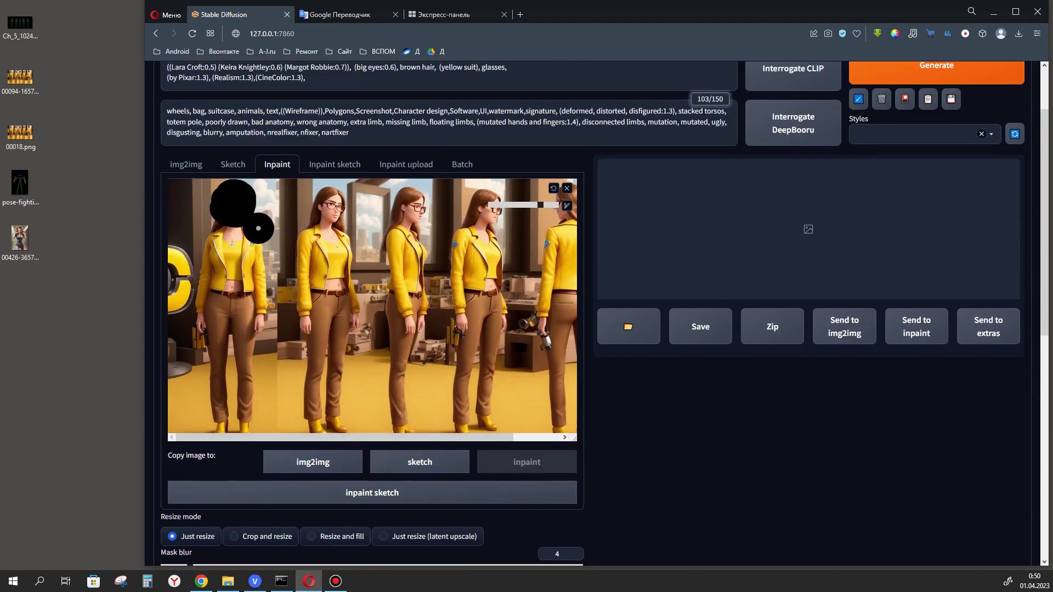
{"action": "scroll", "coordinate": [671, 423], "scroll_direction": "down", "scroll_amount": 6}
{"action": "scroll", "coordinate": [671, 422], "scroll_direction": "up", "scroll_amount": 7}
{"action": "left_click", "coordinate": [914, 144]}
{"action": "left_click", "coordinate": [659, 358]}
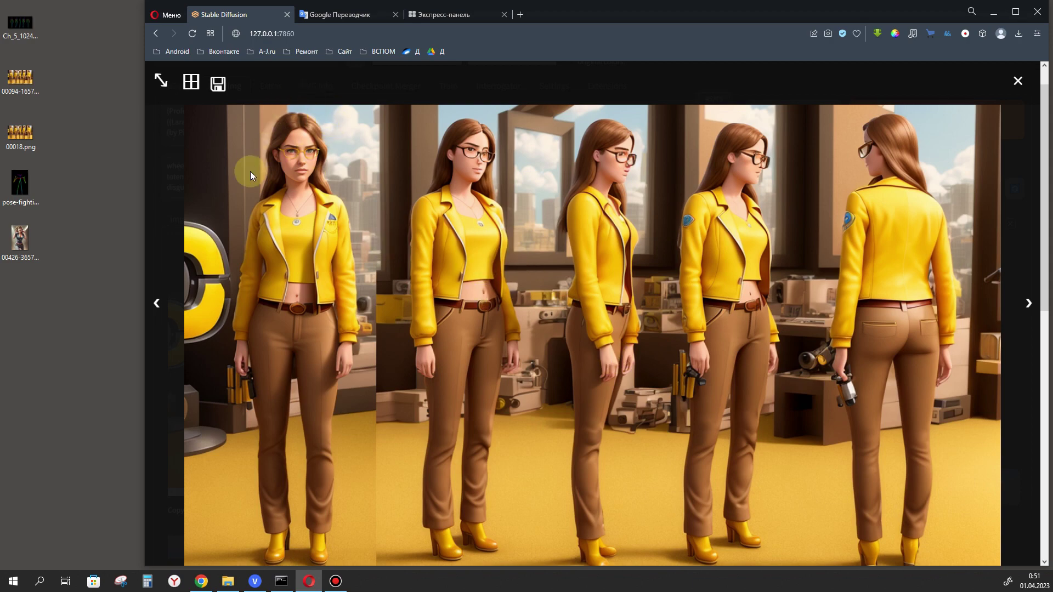
{"action": "left_click", "coordinate": [1018, 82]}
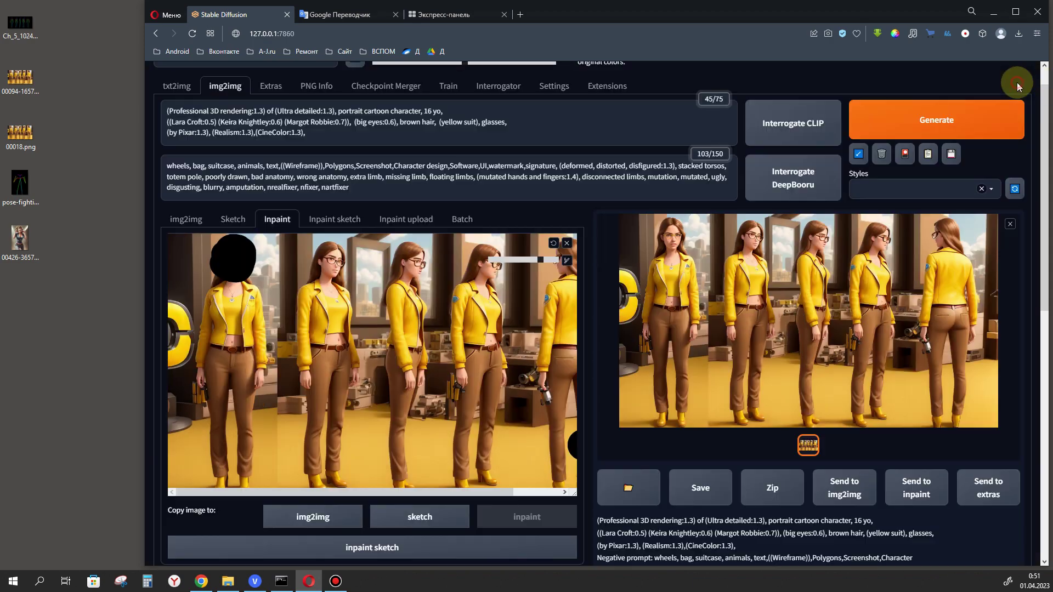
Replace the inpaint source with the newly generated image and mask the second figure's head.
{"action": "left_click", "coordinate": [568, 246]}
{"action": "left_click_drag", "start_coordinate": [729, 288], "coordinate": [384, 331]}
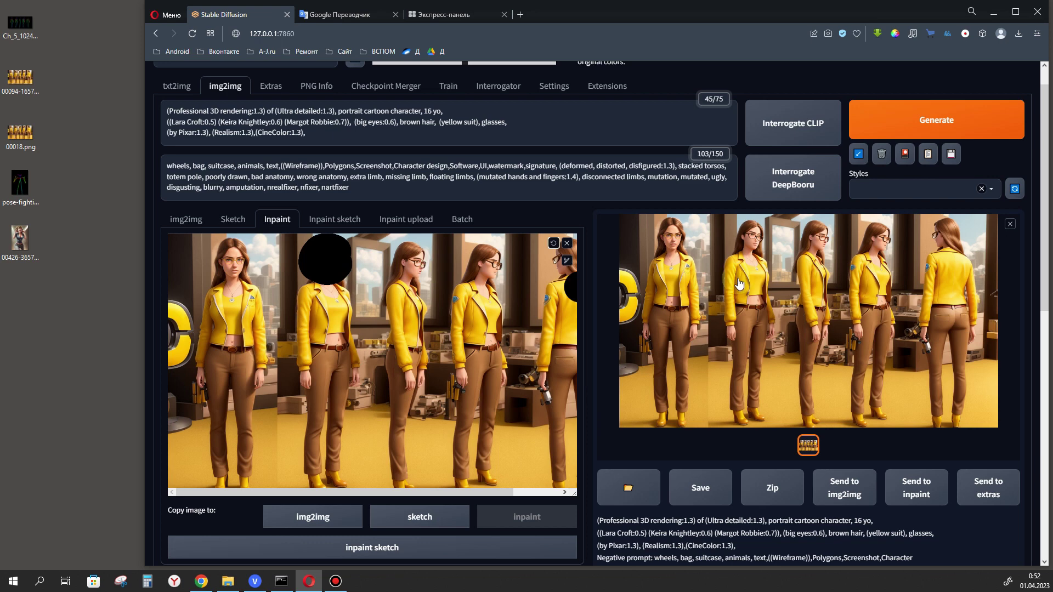
Inpaint the second figure's head, then reload the result as the source and inpaint the masked third figure's head.
{"action": "left_click", "coordinate": [884, 135]}
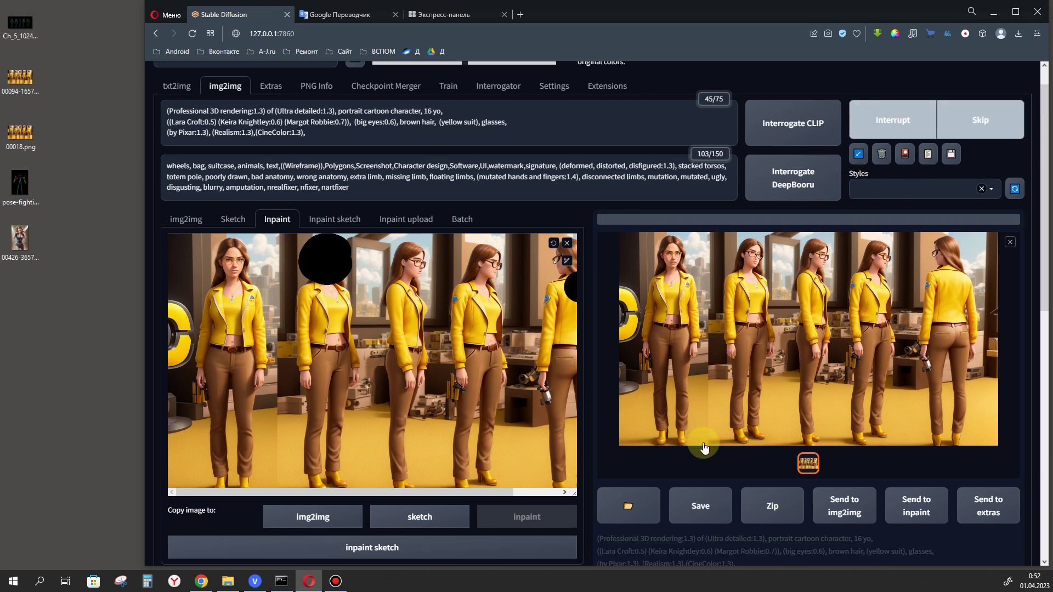
{"action": "left_click", "coordinate": [567, 245]}
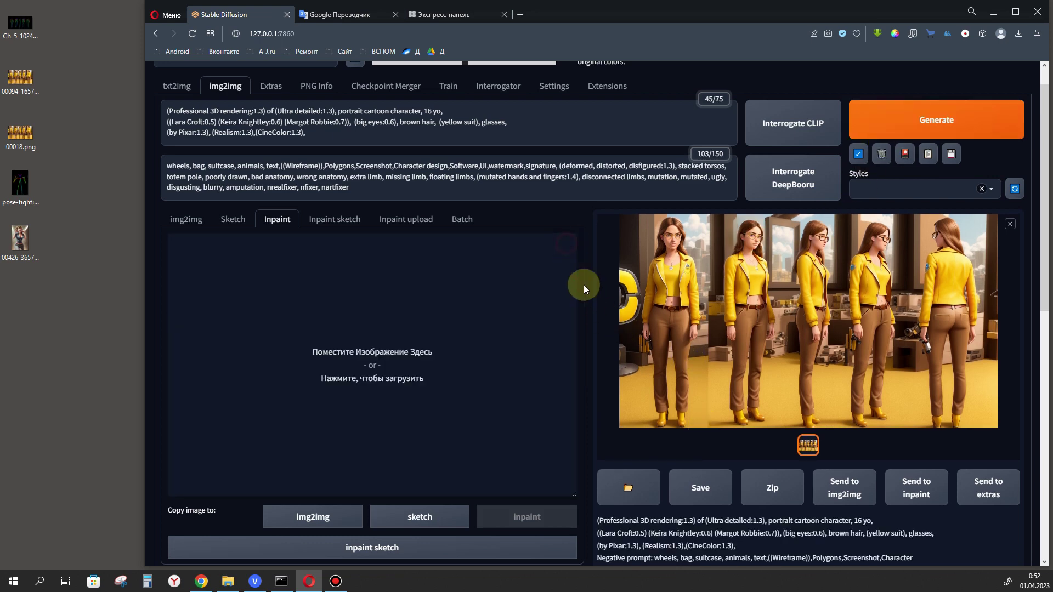
{"action": "mouse_move", "coordinate": [798, 278]}
{"action": "left_mouse_down"}
{"action": "mouse_move", "coordinate": [638, 271]}
{"action": "mouse_move", "coordinate": [408, 318]}
{"action": "left_mouse_up"}
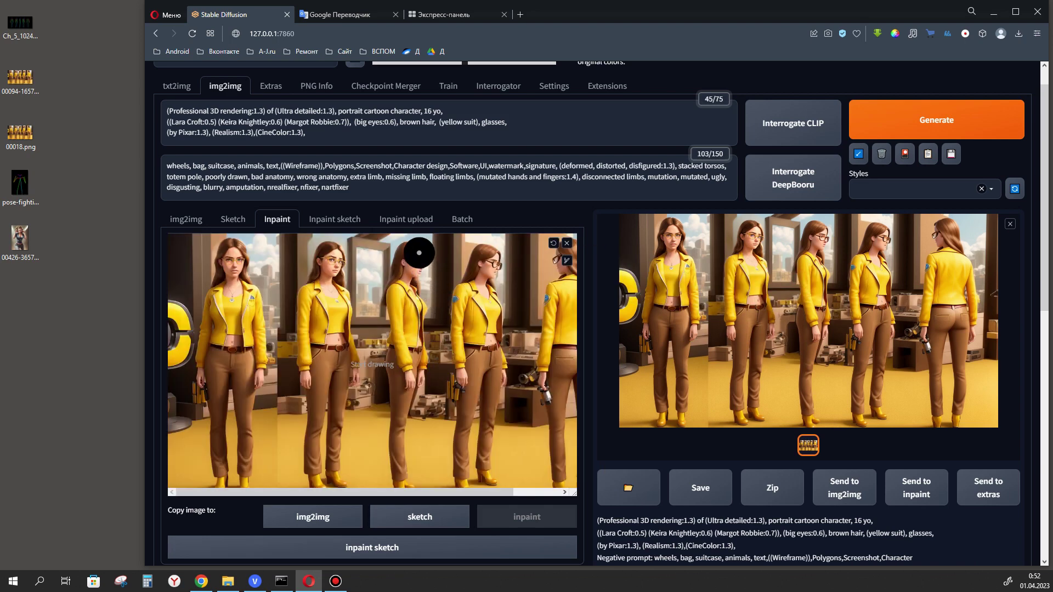
{"action": "left_click_drag", "start_coordinate": [415, 254], "coordinate": [398, 261]}
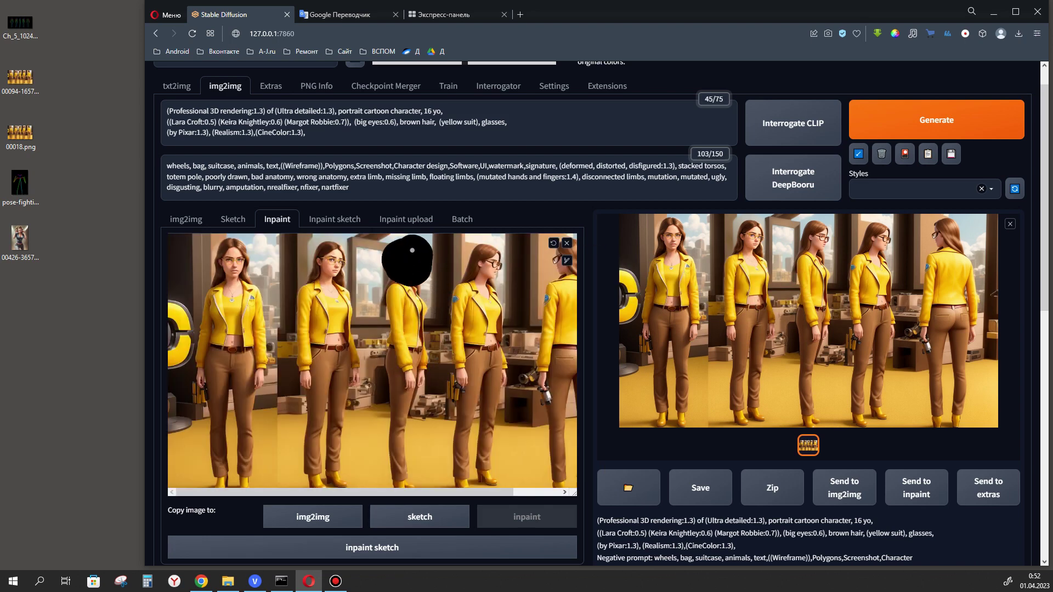
{"action": "left_click", "coordinate": [902, 139]}
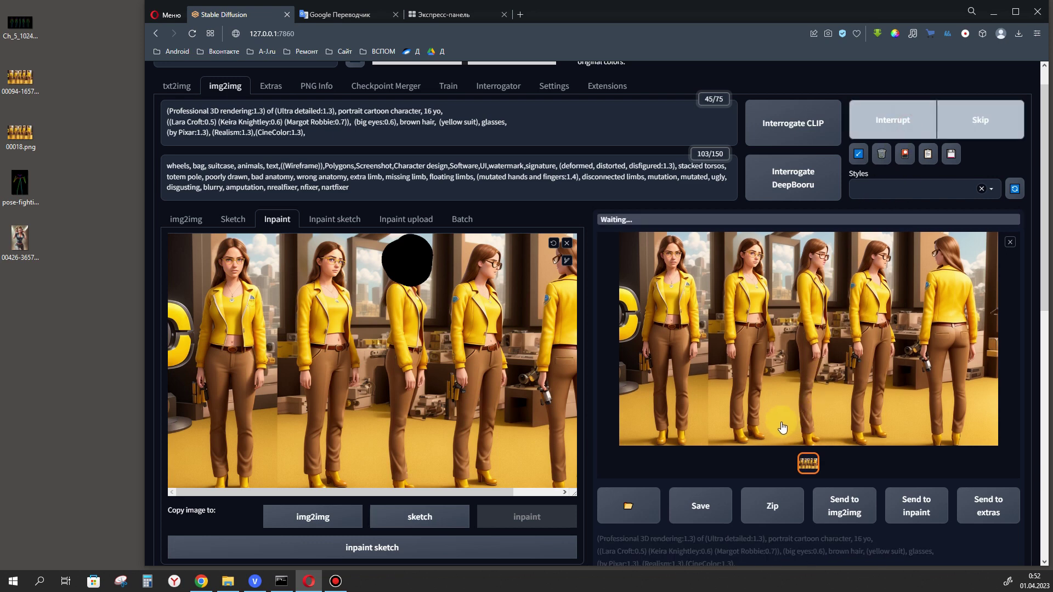
Replace the inpaint source with the newest result, mask the fourth figure's head and generate it.
{"action": "left_click", "coordinate": [568, 248]}
{"action": "left_click_drag", "start_coordinate": [694, 284], "coordinate": [451, 374]}
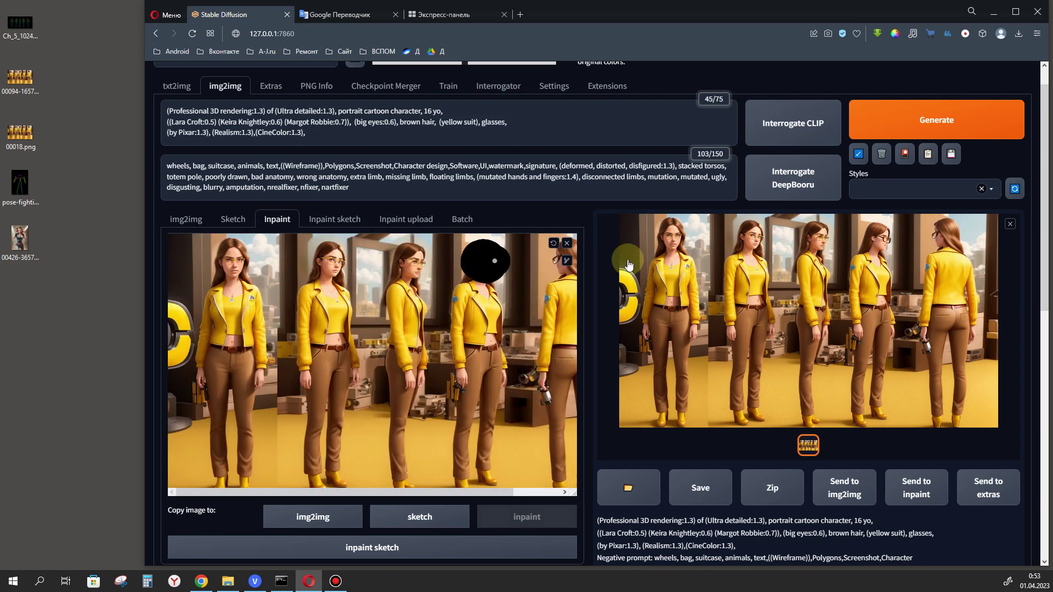
{"action": "left_click", "coordinate": [859, 131]}
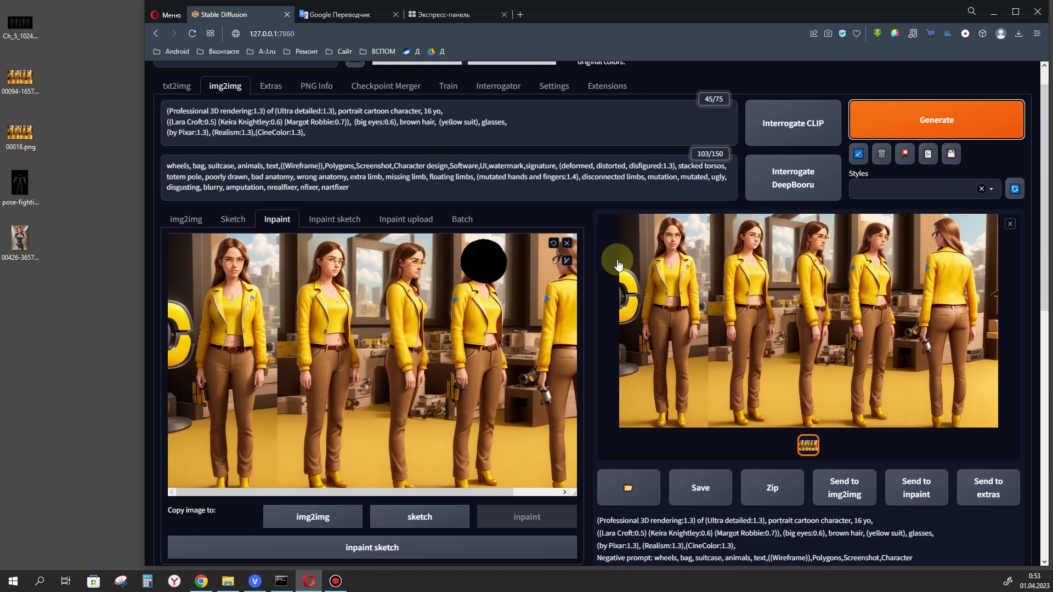
Load the latest result as the inpaint source, mask the fifth figure's head and generate it.
{"action": "left_click", "coordinate": [567, 243]}
{"action": "left_click_drag", "start_coordinate": [616, 289], "coordinate": [401, 365]}
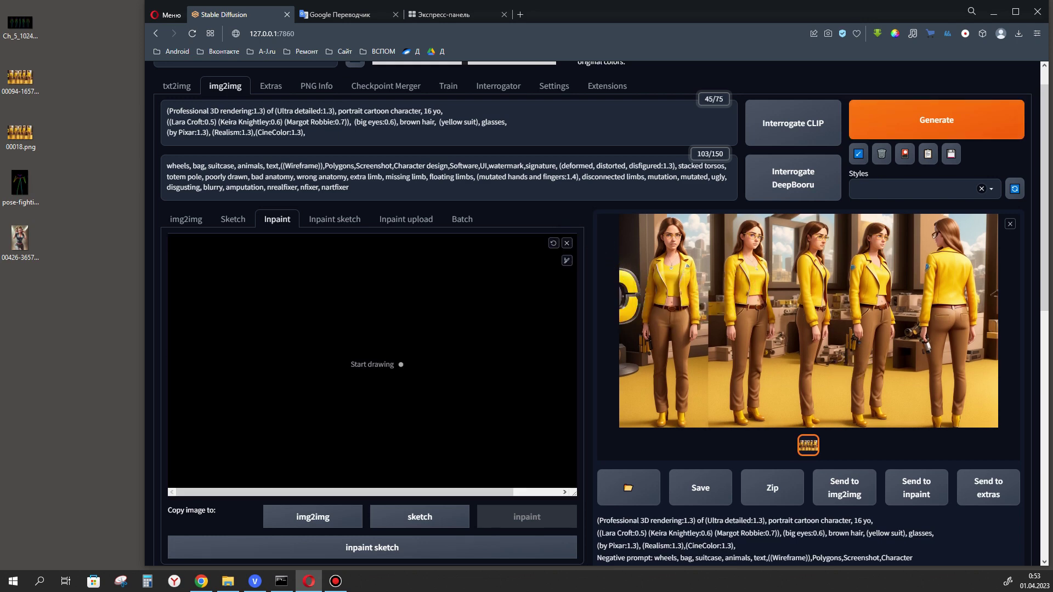
{"action": "left_click_drag", "start_coordinate": [466, 491], "coordinate": [510, 491]}
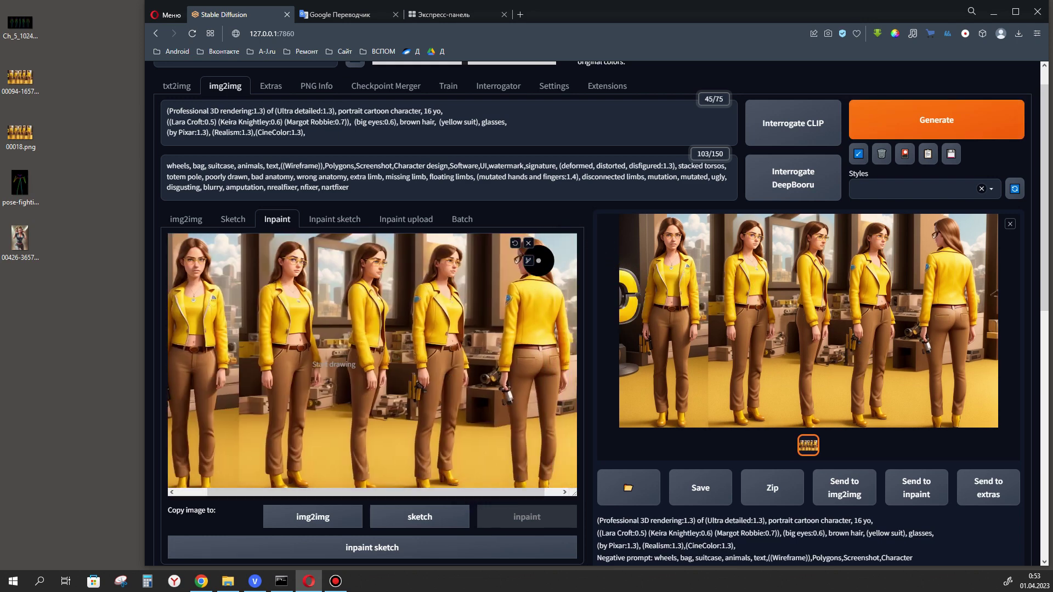
{"action": "left_click_drag", "start_coordinate": [541, 251], "coordinate": [526, 250]}
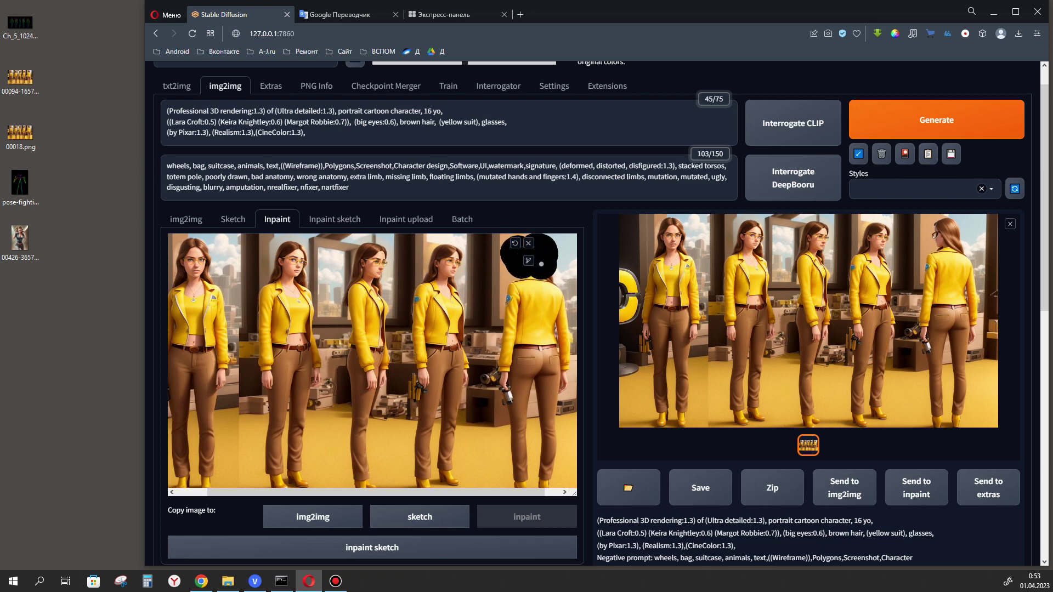
{"action": "left_click", "coordinate": [911, 130]}
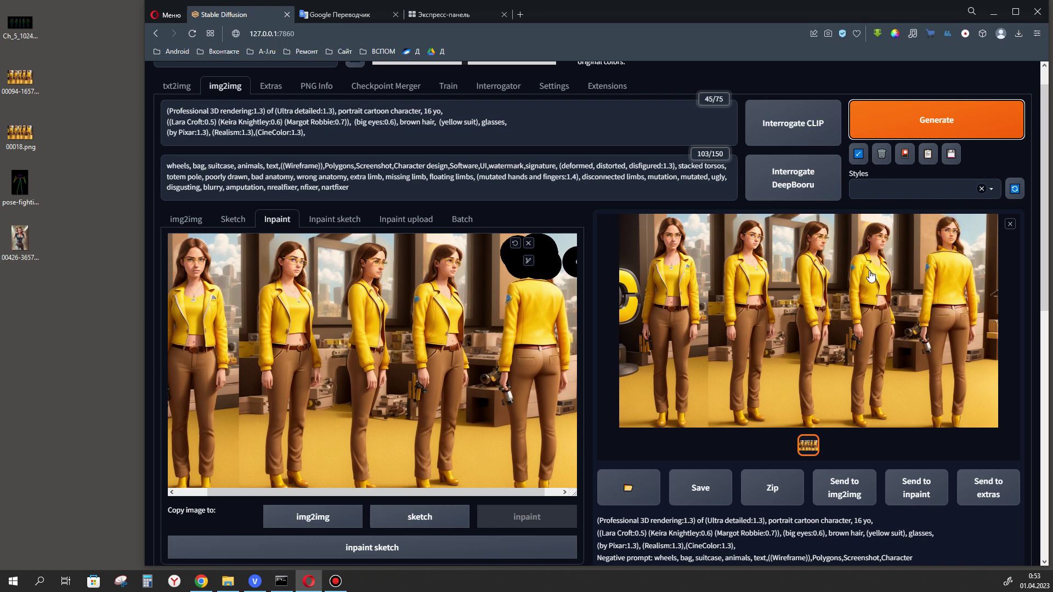
{"action": "left_click", "coordinate": [952, 227]}
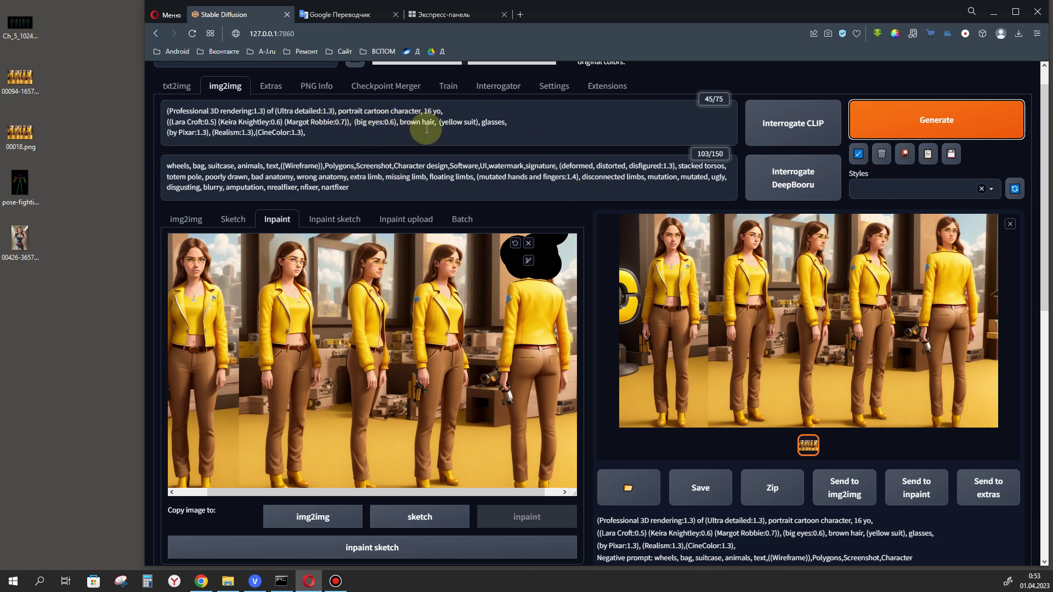
Reduce the positive prompt to "brown hair, yellow glasses" for the back-facing fifth figure.
{"action": "left_click_drag", "start_coordinate": [401, 122], "coordinate": [159, 110]}
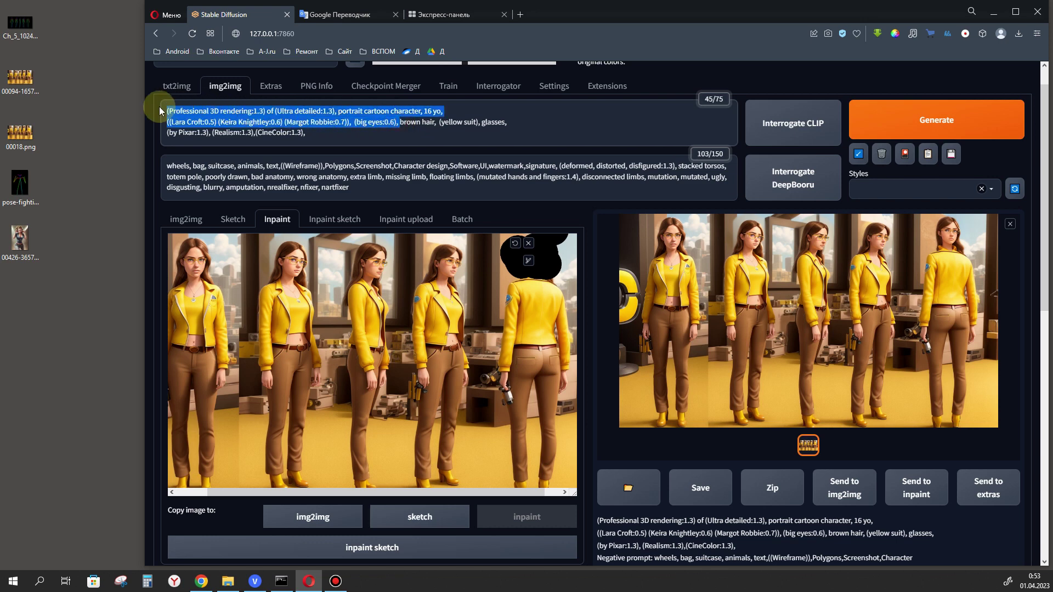
{"action": "key", "text": "BackSpace"}
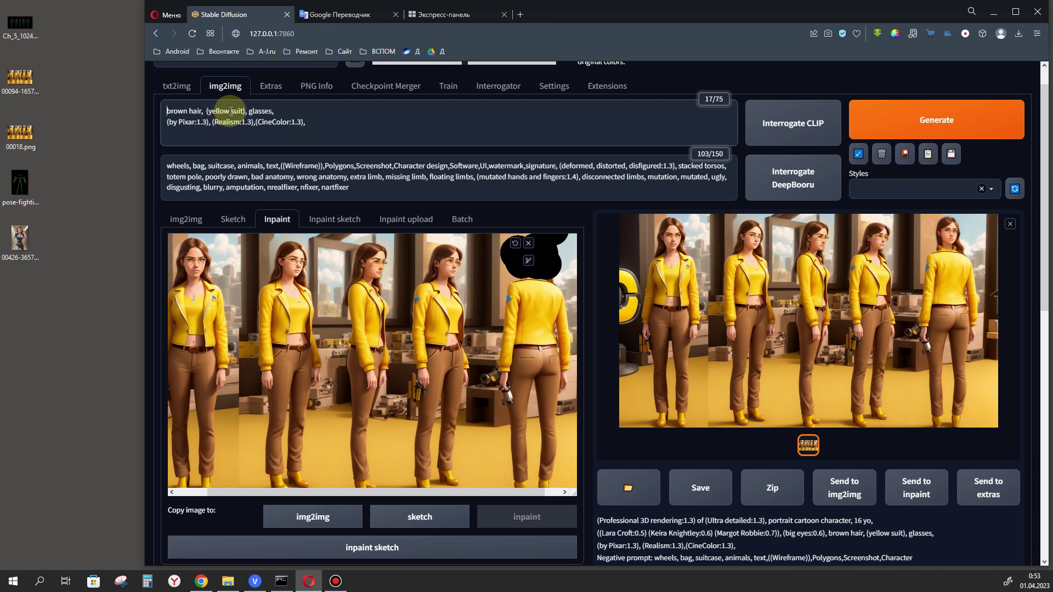
{"action": "left_click_drag", "start_coordinate": [231, 111], "coordinate": [242, 113]}
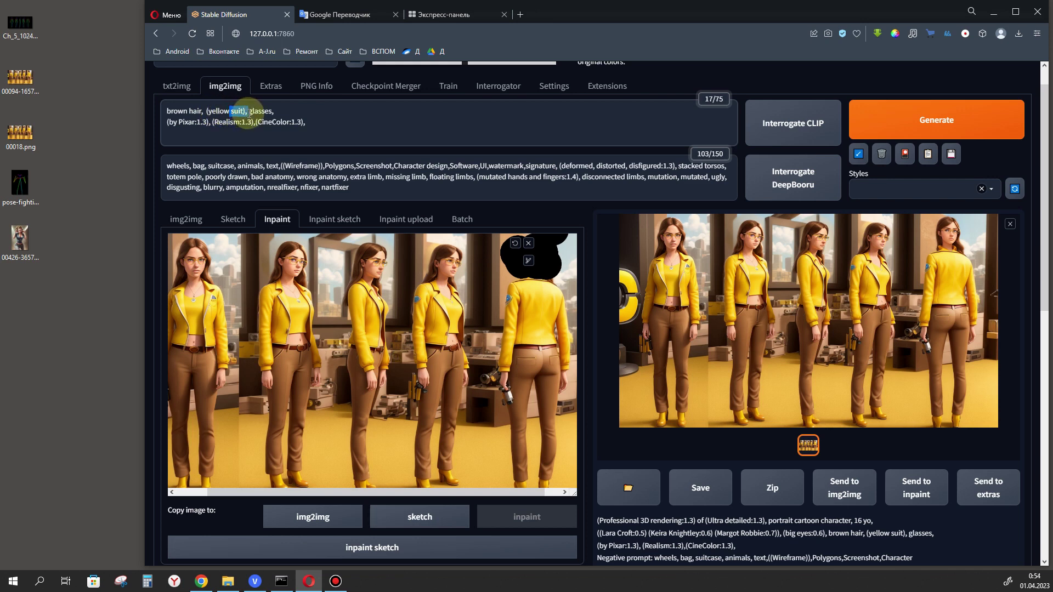
{"action": "key", "text": "BackSpace"}
{"action": "left_click", "coordinate": [209, 112]}
{"action": "key", "text": "BackSpace"}
{"action": "left_click_drag", "start_coordinate": [305, 122], "coordinate": [161, 130]}
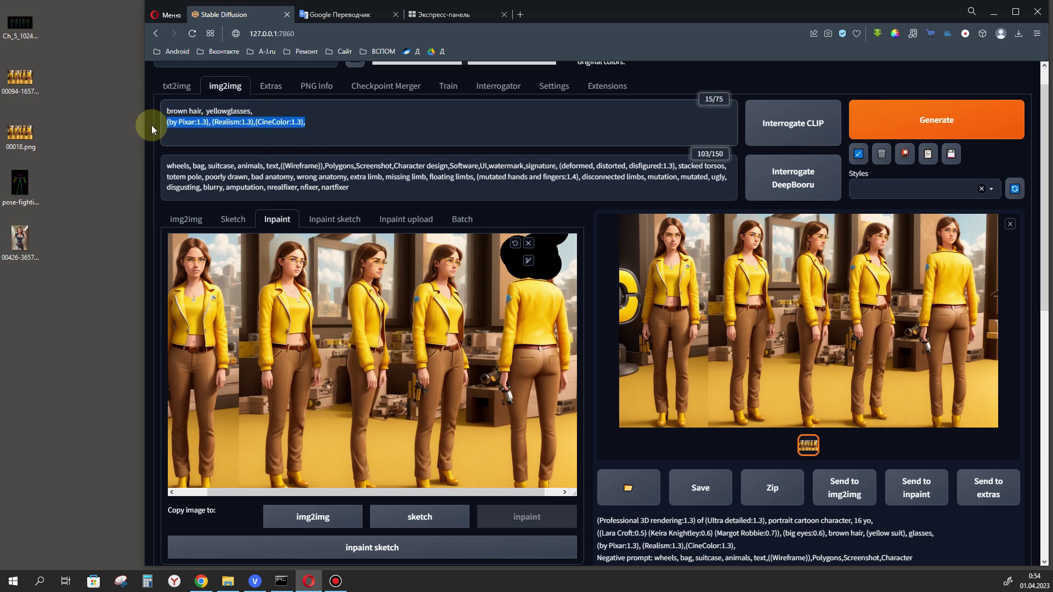
{"action": "key", "text": "BackSpace"}
{"action": "left_click", "coordinate": [227, 112]}
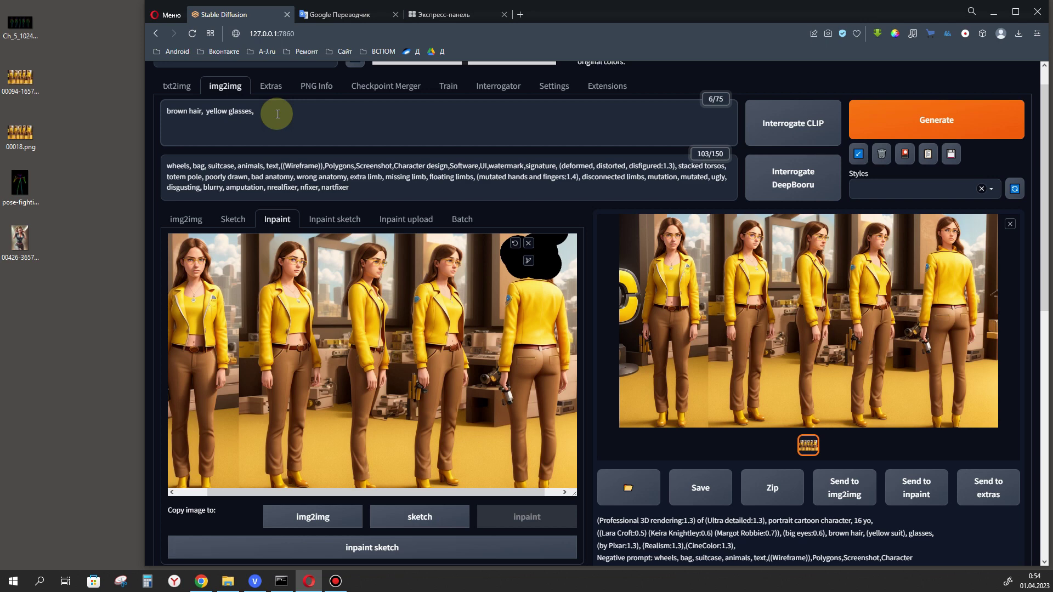
{"action": "key", "text": "BackSpace"}
Generate the fifth figure's head with the shortened prompt and inspect the result enlarged.
{"action": "left_click", "coordinate": [910, 127]}
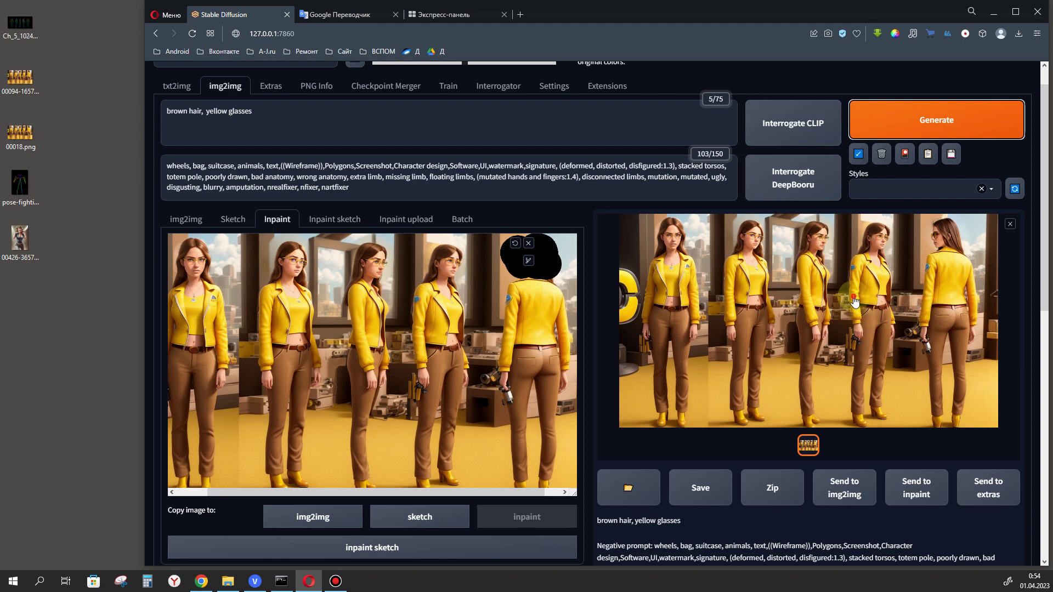
{"action": "left_click", "coordinate": [870, 321]}
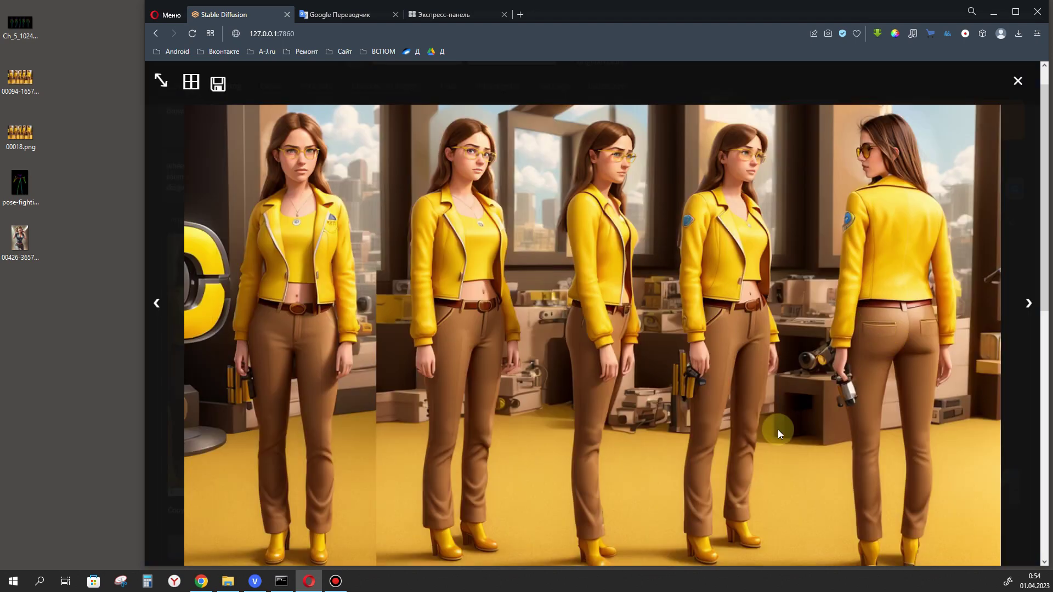
{"action": "left_click", "coordinate": [905, 175]}
Save the finished five-pose image to the desktop and load it as the single-image source in Extras.
{"action": "left_click_drag", "start_coordinate": [783, 295], "coordinate": [24, 284]}
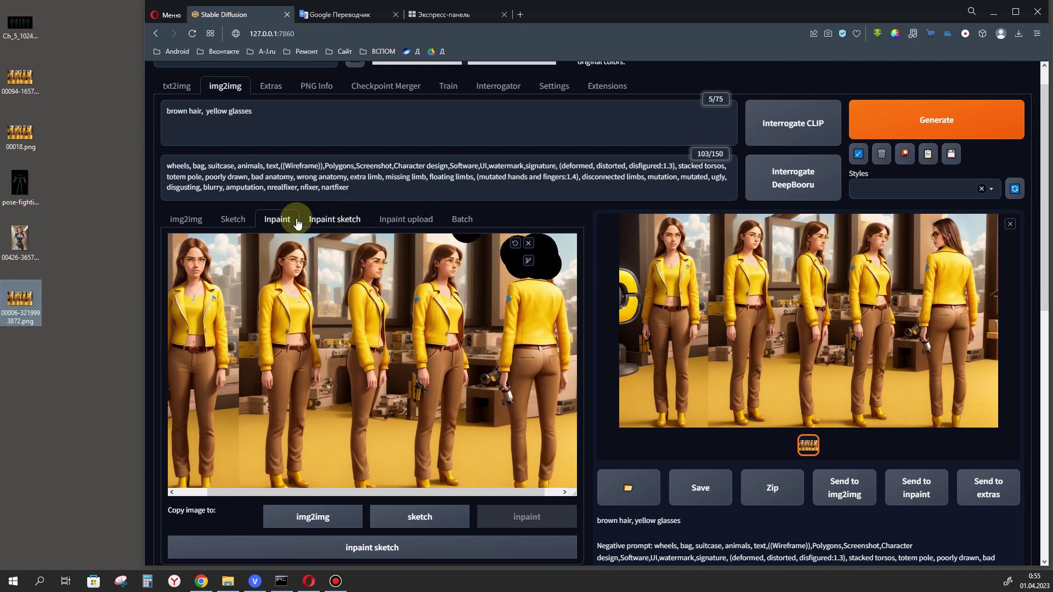
{"action": "left_click", "coordinate": [271, 86]}
{"action": "left_click_drag", "start_coordinate": [20, 300], "coordinate": [303, 183]}
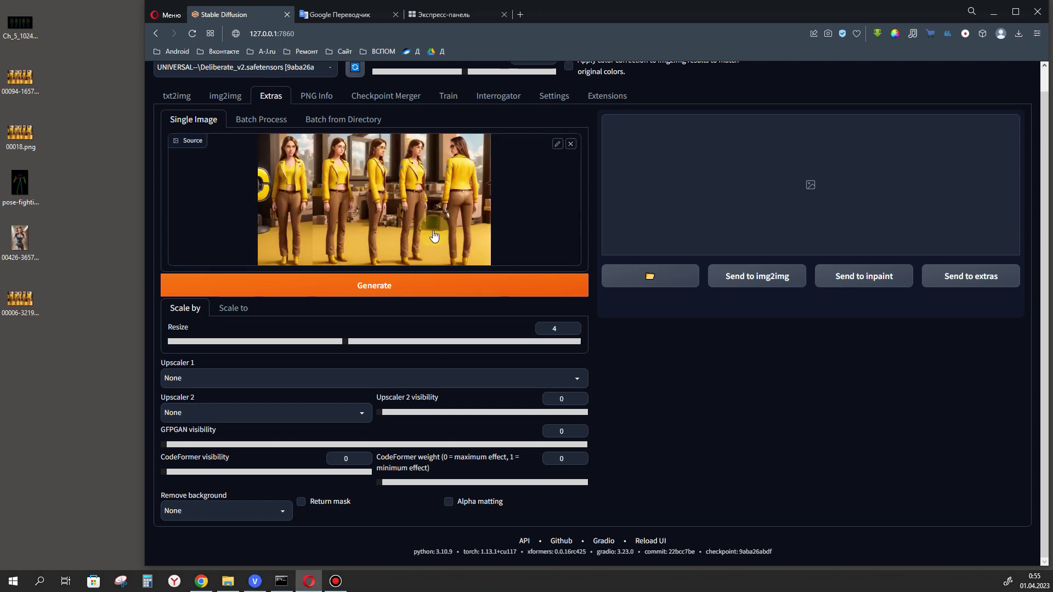
Set the upscale resize factor to 2 and choose 4x-UltraSharp as Upscaler 1.
{"action": "left_click_drag", "start_coordinate": [348, 337], "coordinate": [357, 340]}
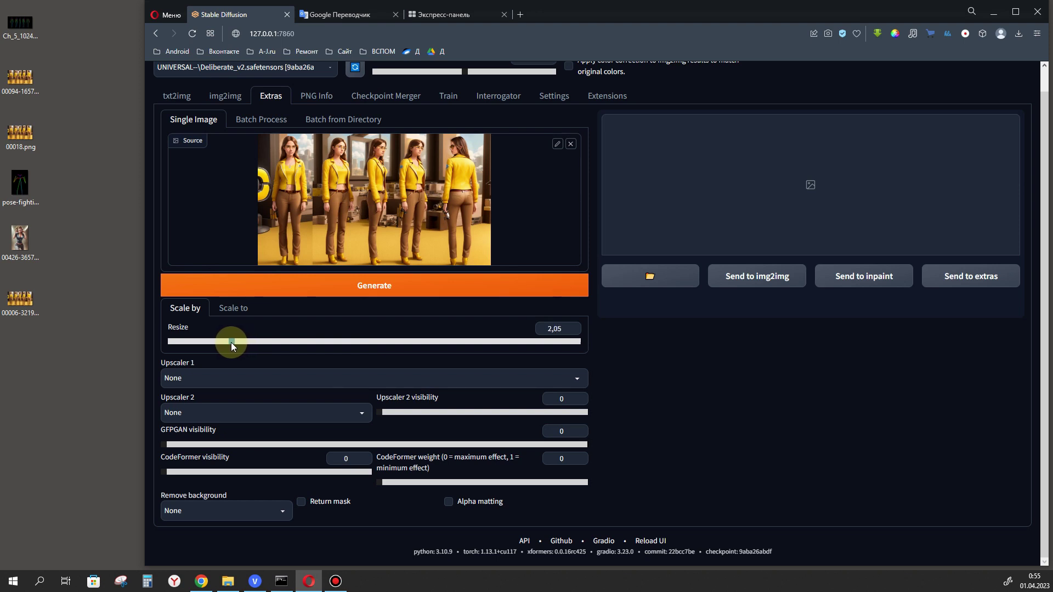
{"action": "left_click_drag", "start_coordinate": [228, 342], "coordinate": [228, 343]}
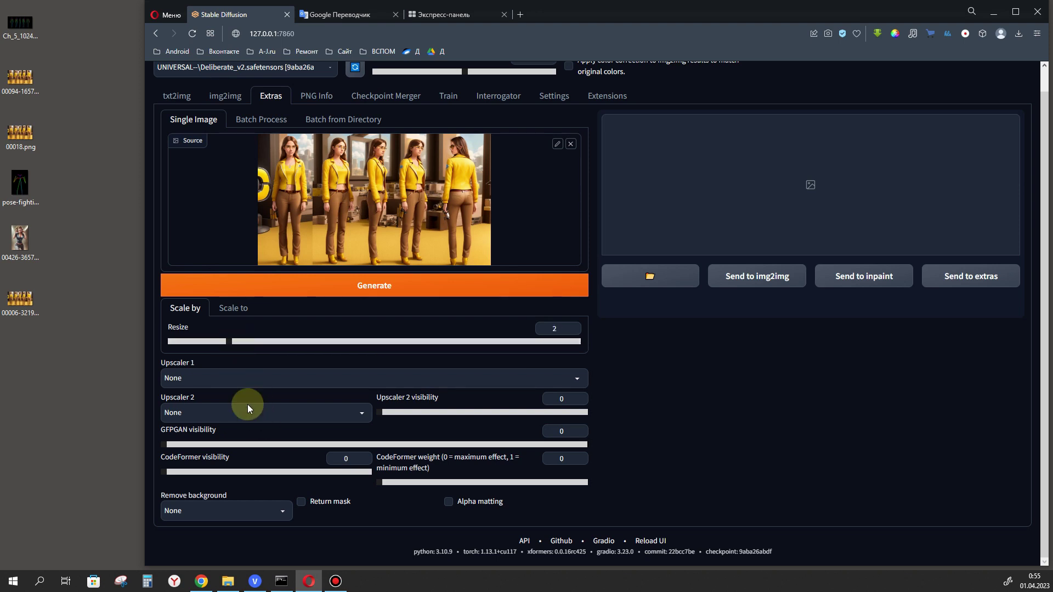
{"action": "left_click", "coordinate": [208, 378]}
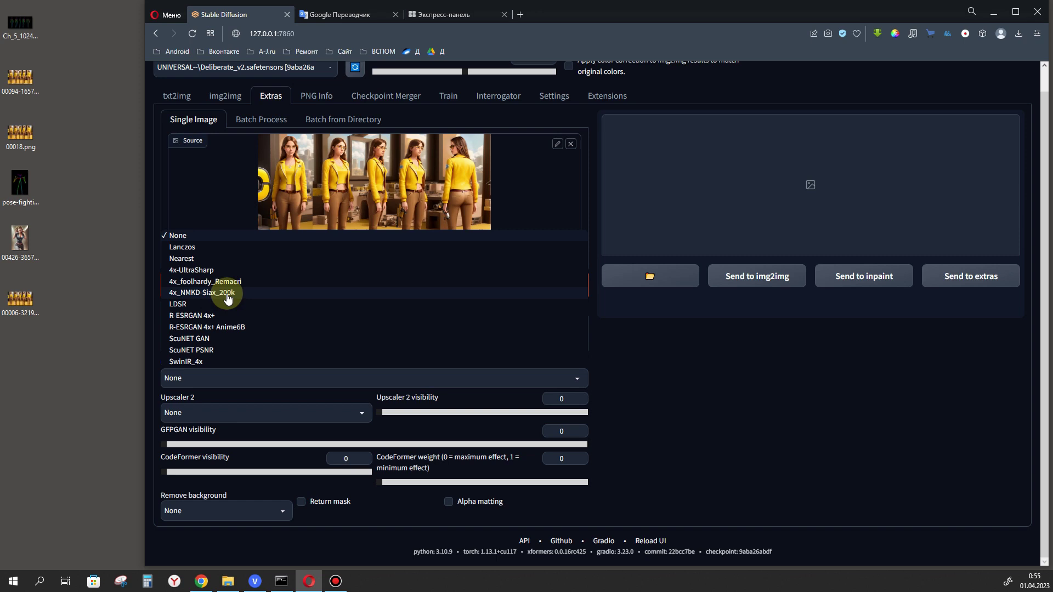
{"action": "left_click", "coordinate": [207, 270]}
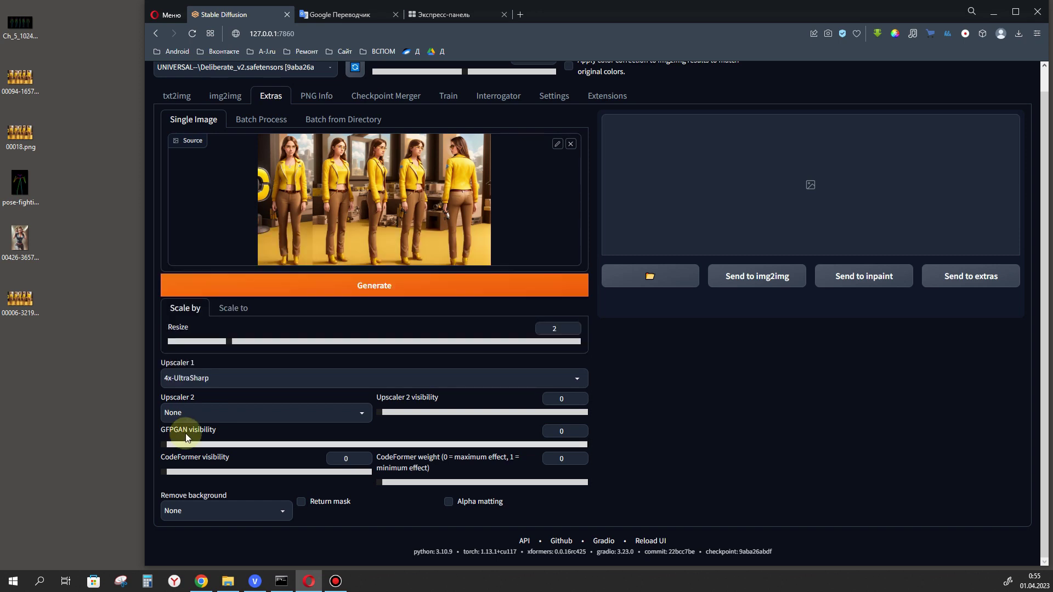
Set the GFPGAN visibility to 0.512 and leave the CodeFormer visibility at 0.
{"action": "left_click_drag", "start_coordinate": [163, 446], "coordinate": [328, 443]}
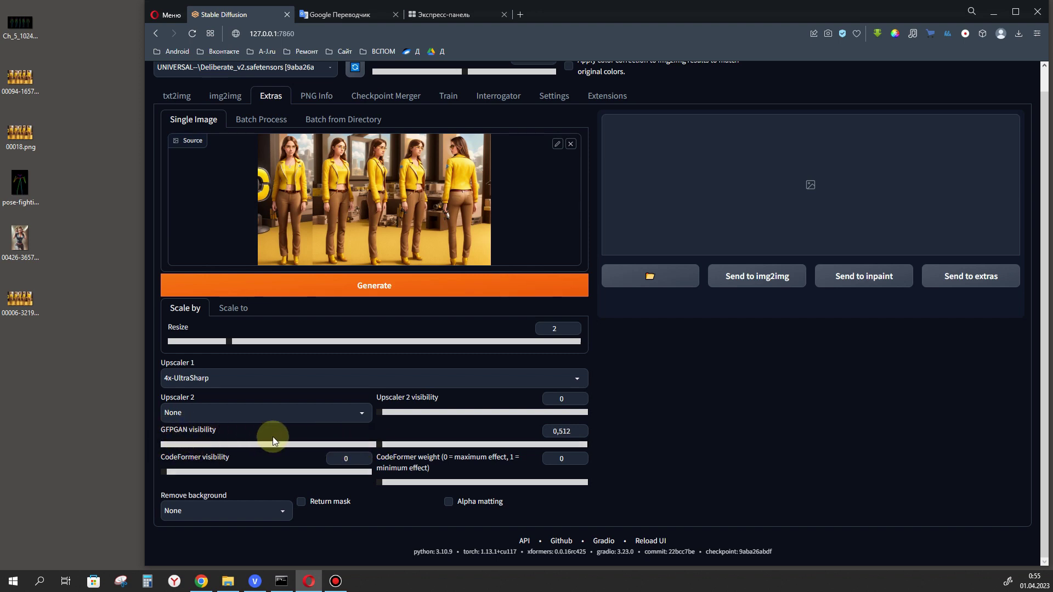
{"action": "left_click", "coordinate": [374, 443]}
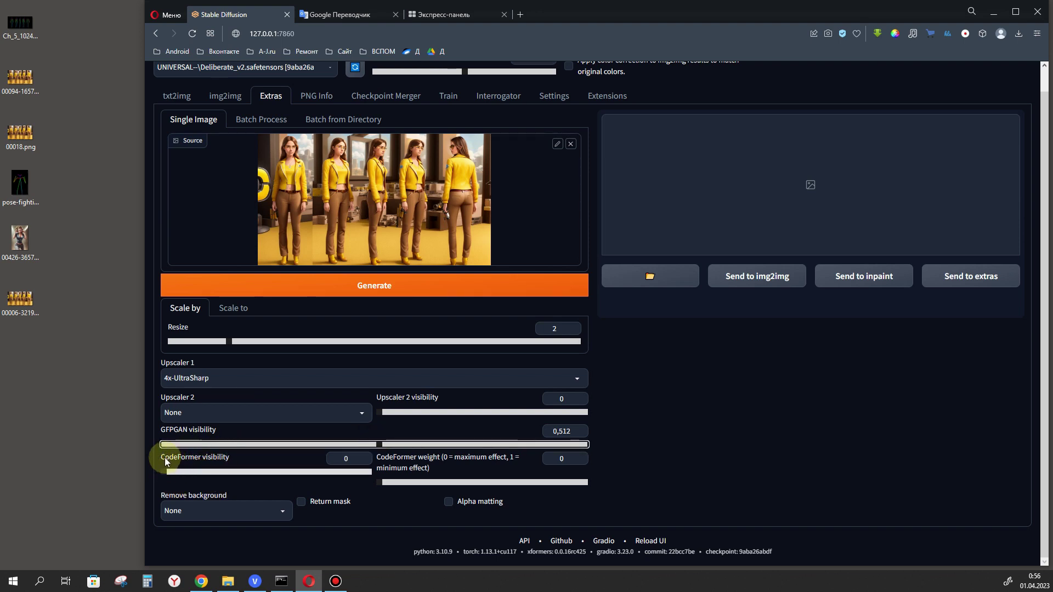
{"action": "mouse_move", "coordinate": [162, 472]}
{"action": "left_mouse_down"}
{"action": "mouse_move", "coordinate": [265, 473]}
{"action": "mouse_move", "coordinate": [161, 474]}
{"action": "left_mouse_up"}
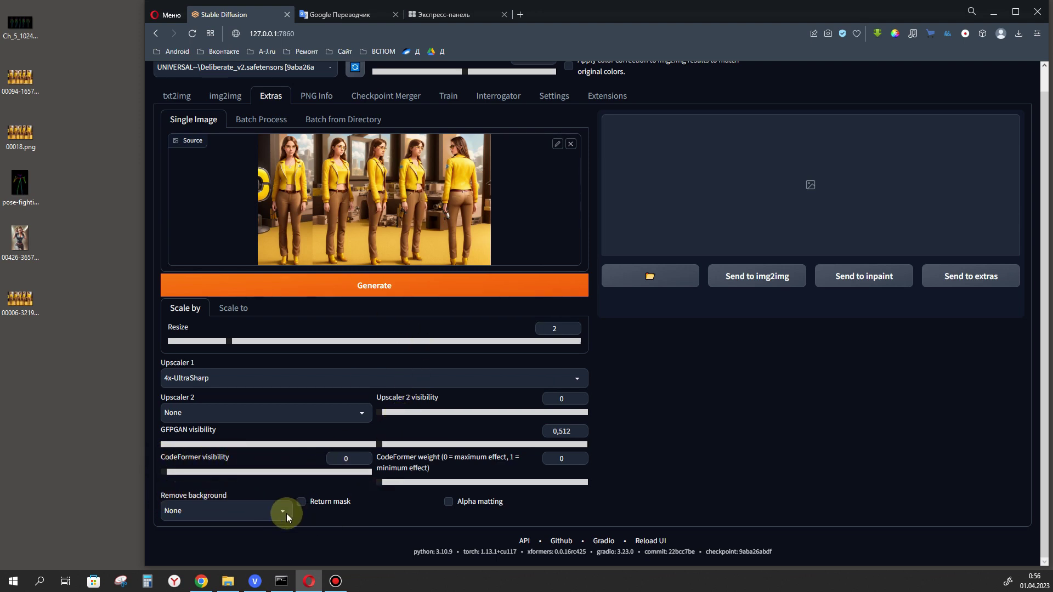
{"action": "key", "text": "Left"}
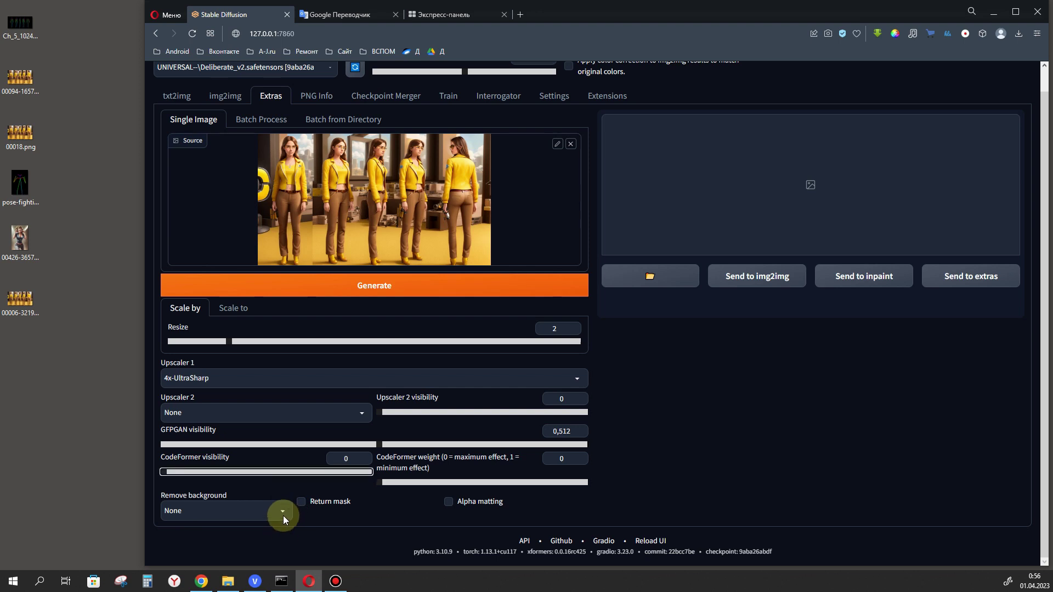
Examine the available background-removal models and the Extensions page, leaving background removal at None.
{"action": "left_click", "coordinate": [284, 512]}
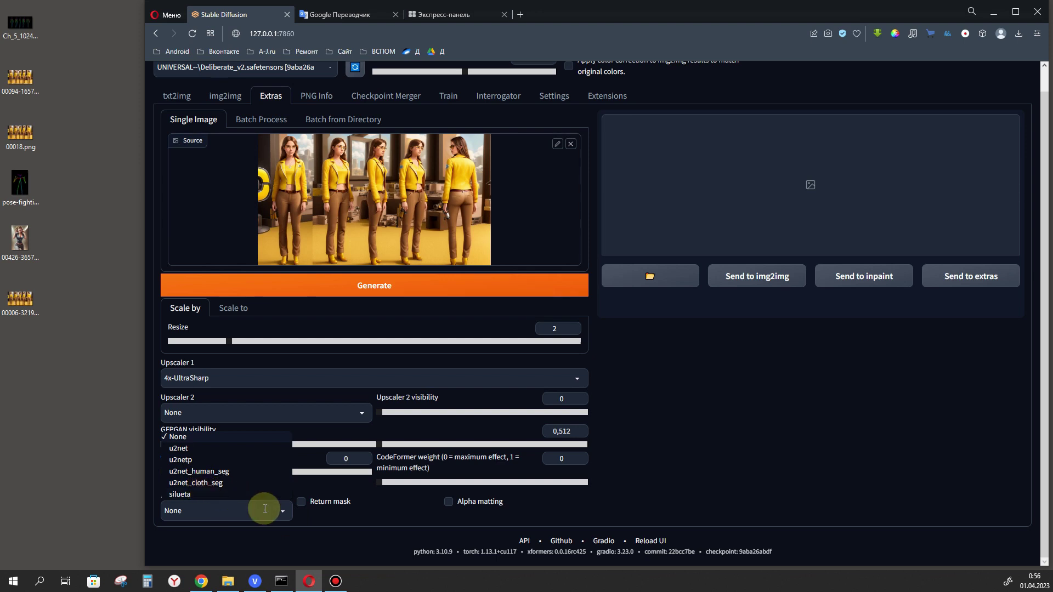
{"action": "left_click", "coordinate": [342, 518]}
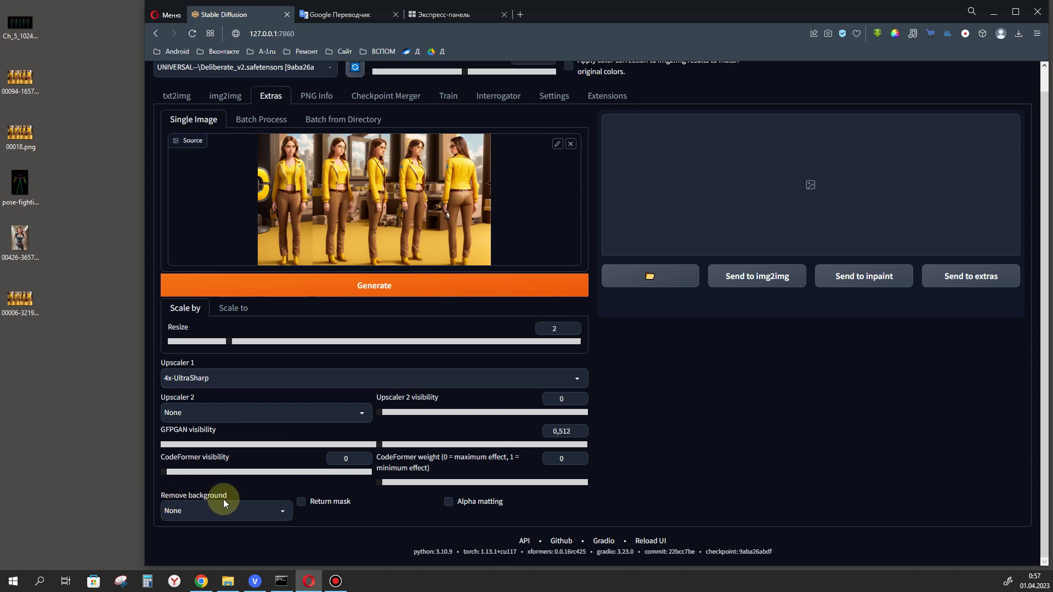
{"action": "scroll", "coordinate": [643, 233], "scroll_direction": "up", "scroll_amount": 1}
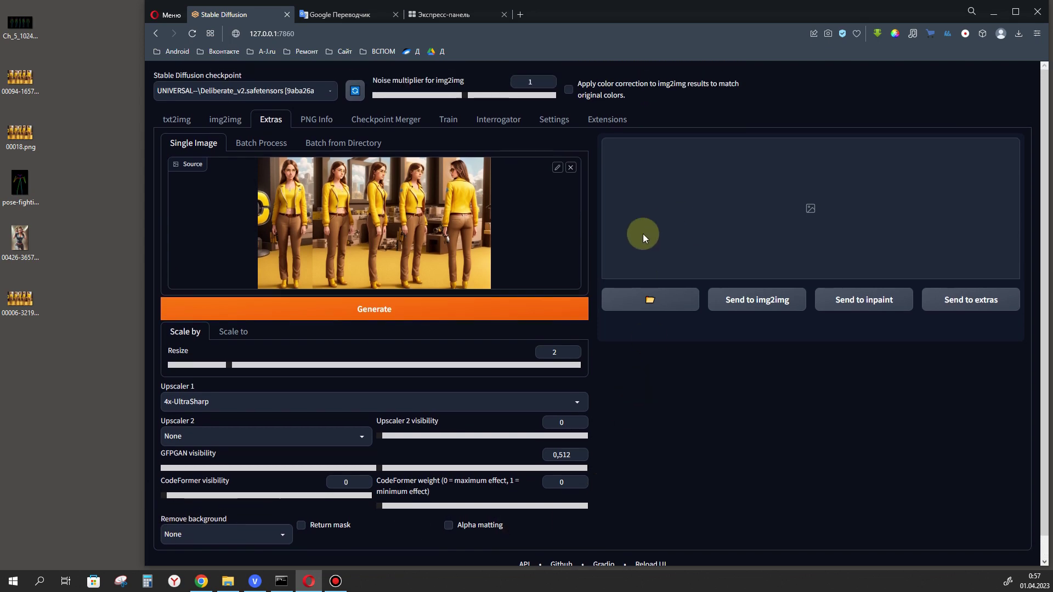
{"action": "left_click", "coordinate": [614, 126]}
{"action": "left_click_drag", "start_coordinate": [283, 337], "coordinate": [207, 338]}
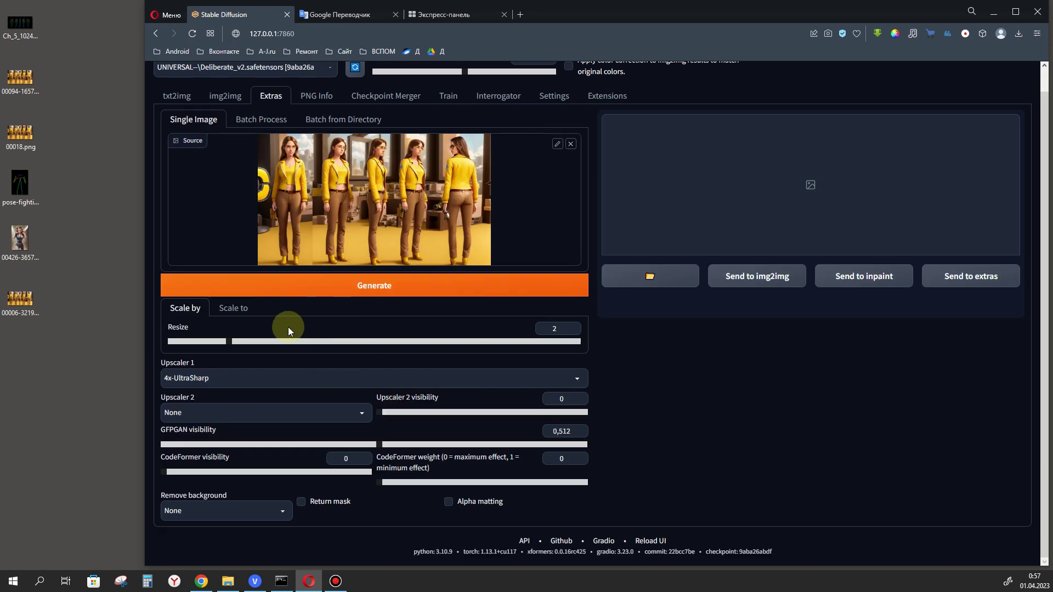
Generate the upscaled version of the five-pose character image.
{"action": "left_click", "coordinate": [422, 289]}
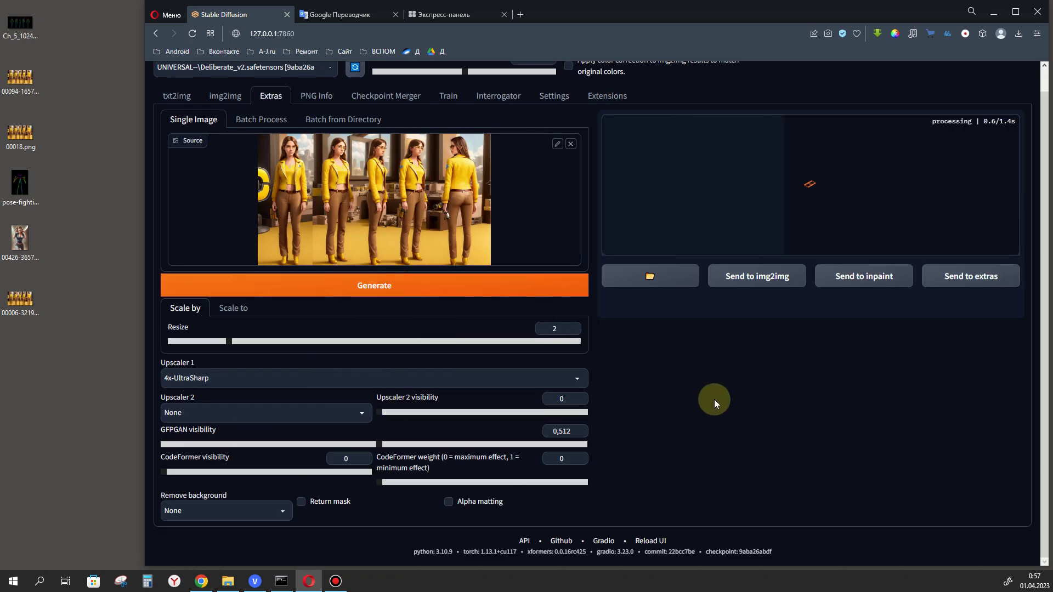
{"action": "scroll", "coordinate": [716, 399], "scroll_direction": "up", "scroll_amount": 1}
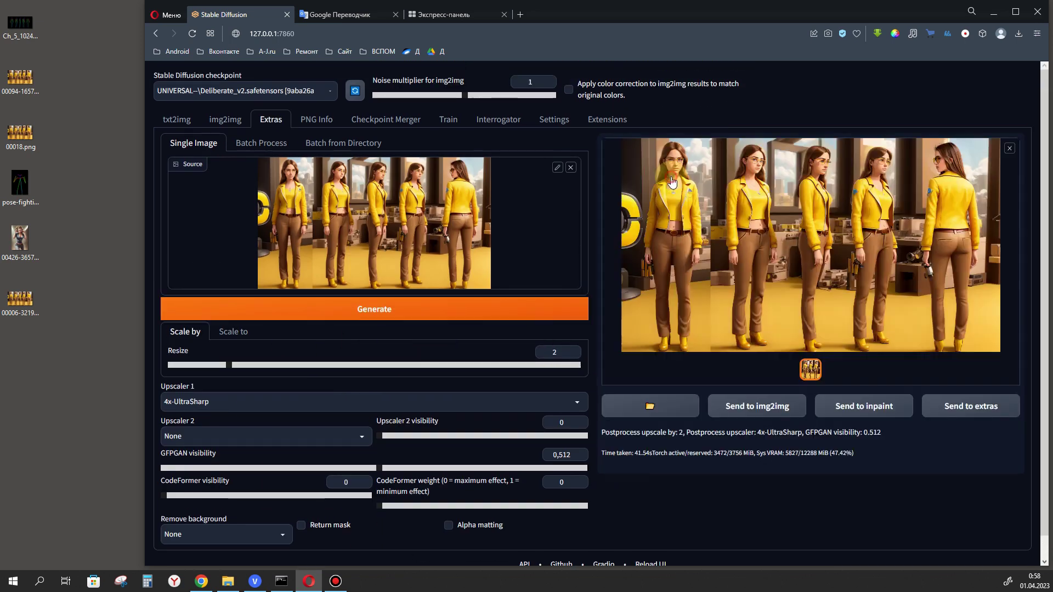
Save the upscaled image to the desktop as 00019.png and inspect the five figures from faces to shoes in the image viewer.
{"action": "left_click_drag", "start_coordinate": [672, 183], "coordinate": [13, 348]}
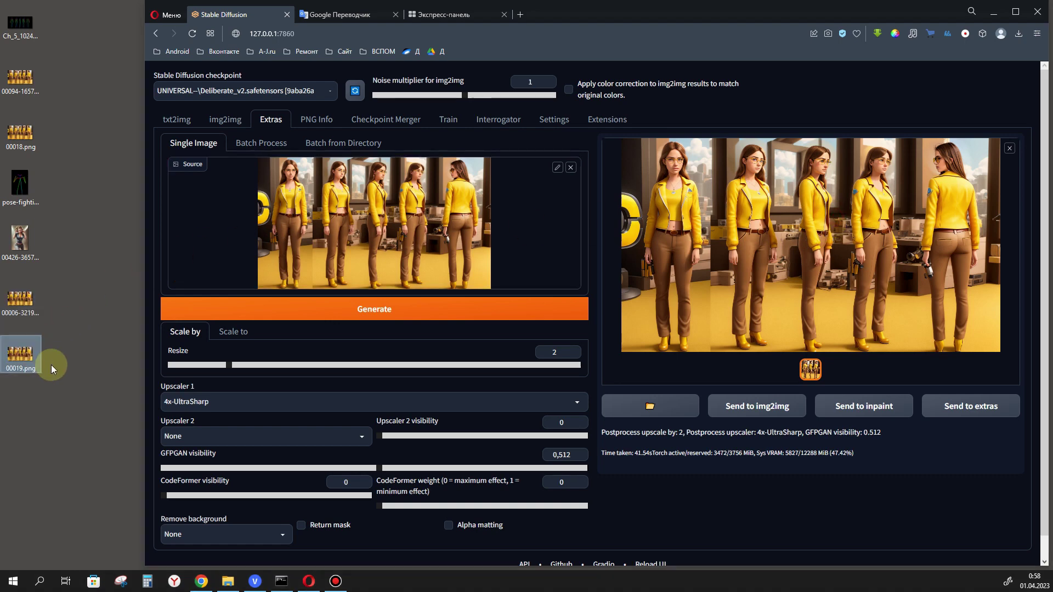
{"action": "double_click", "coordinate": [19, 359]}
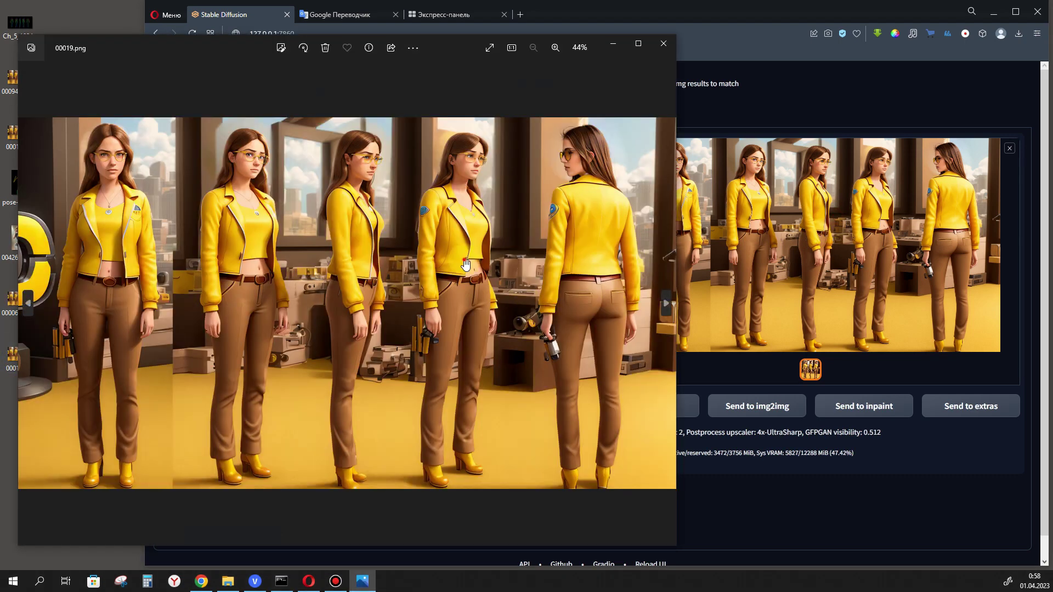
{"action": "scroll", "coordinate": [526, 263], "scroll_direction": "up", "scroll_amount": 3}
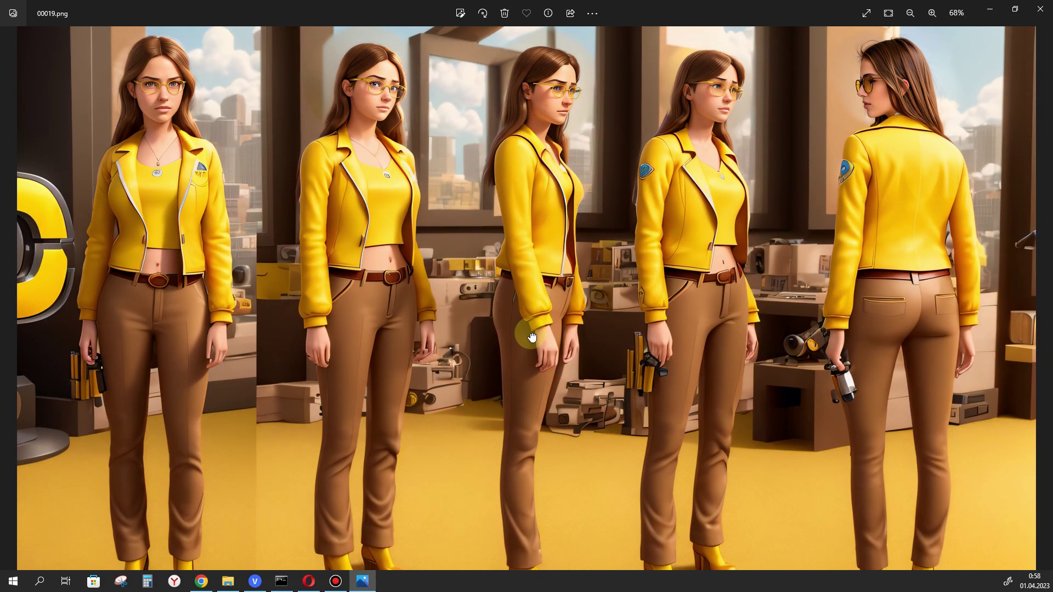
{"action": "left_click_drag", "start_coordinate": [540, 369], "coordinate": [539, 392]}
{"action": "left_click", "coordinate": [201, 93]}
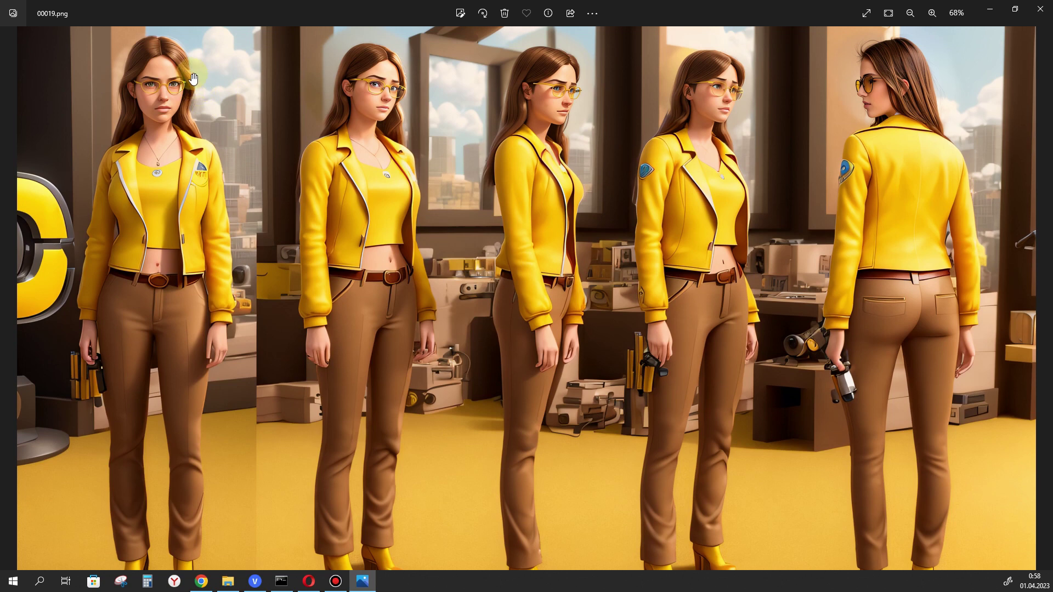
{"action": "left_click_drag", "start_coordinate": [443, 390], "coordinate": [454, 329]}
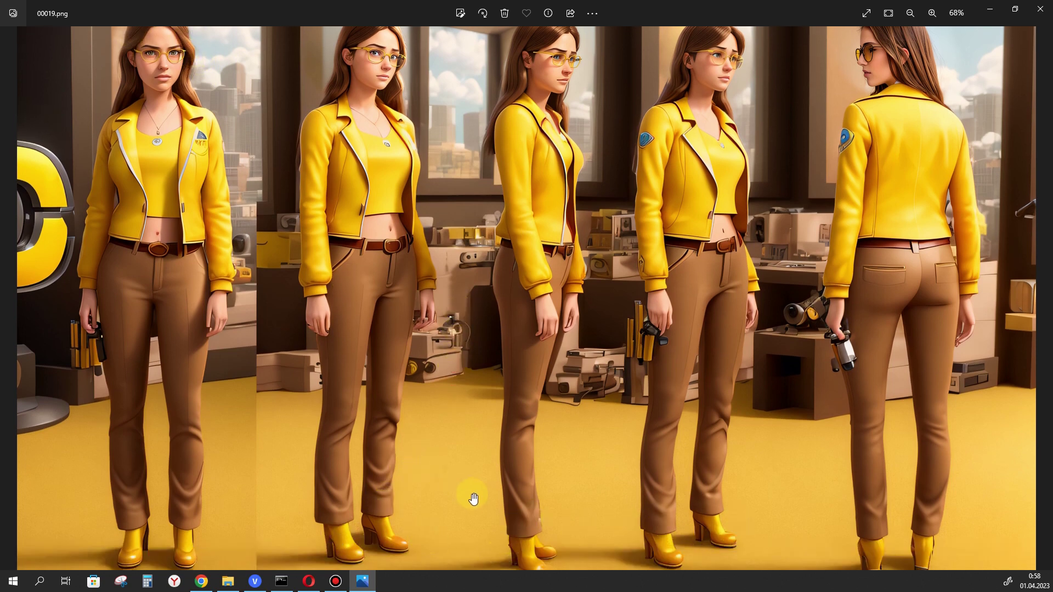
{"action": "left_click_drag", "start_coordinate": [425, 267], "coordinate": [420, 298]}
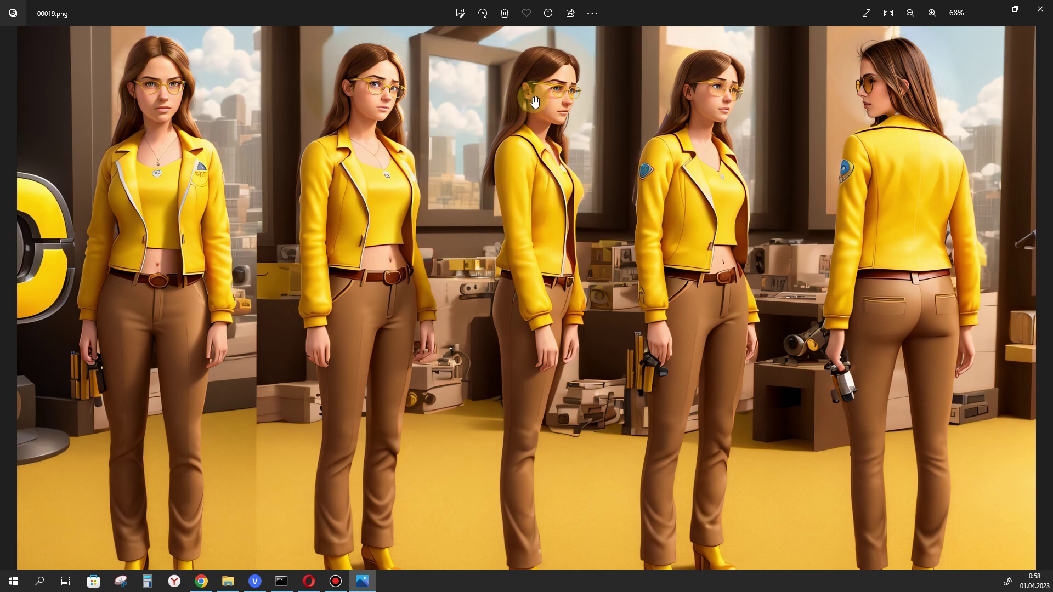
{"action": "scroll", "coordinate": [708, 508], "scroll_direction": "down", "scroll_amount": 1}
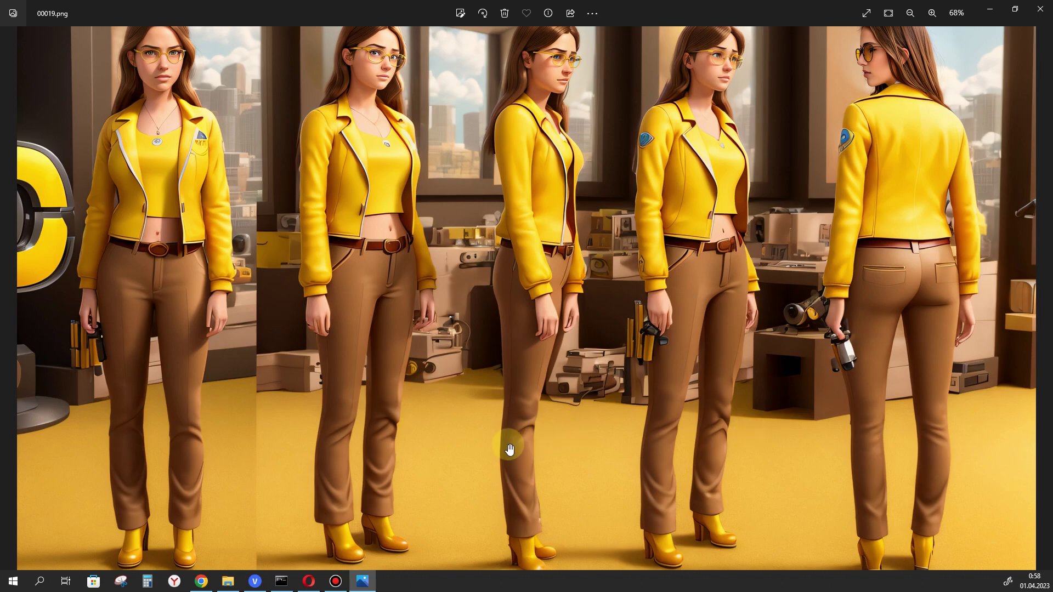
{"action": "left_click", "coordinate": [580, 224]}
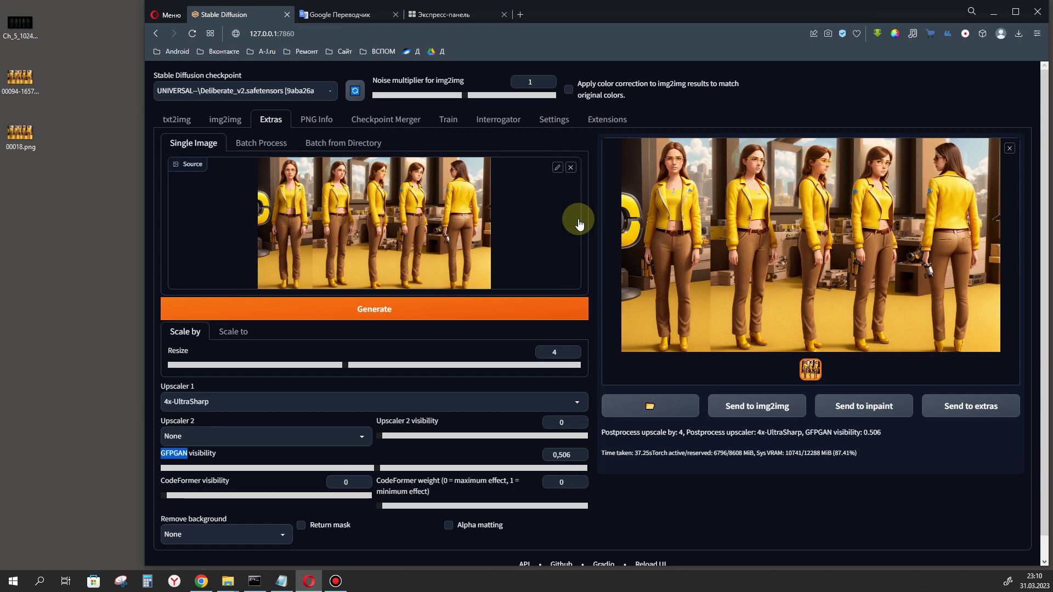
Review the txt2img prompt's style weights, the Lara Croft, Keira Knightley and Margot Robbie blend, and the negative prompt.
{"action": "left_click", "coordinate": [192, 127]}
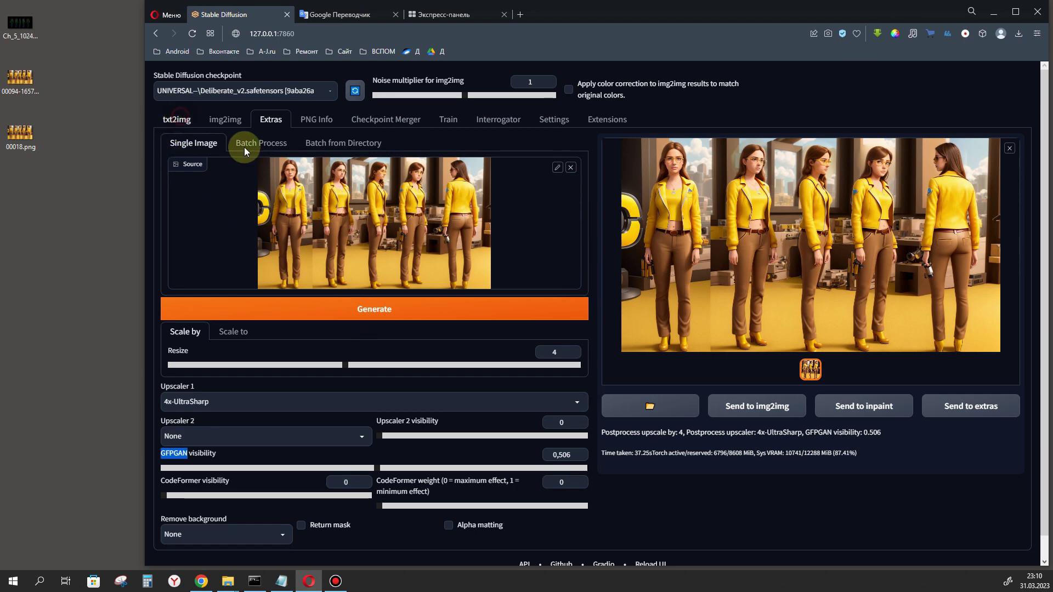
{"action": "left_click_drag", "start_coordinate": [21, 187], "coordinate": [227, 147]}
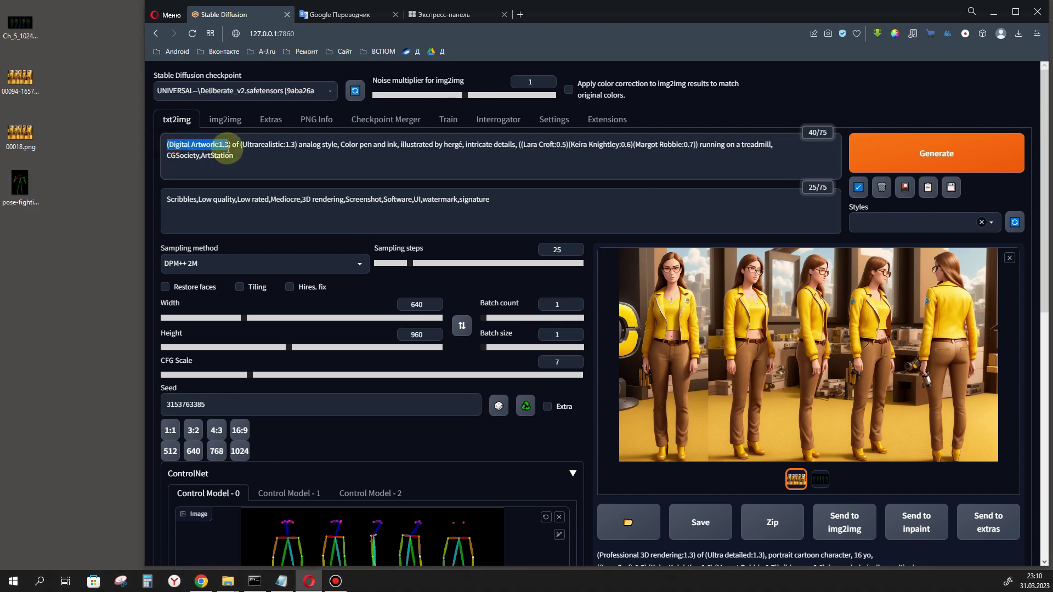
{"action": "double_click", "coordinate": [266, 145]}
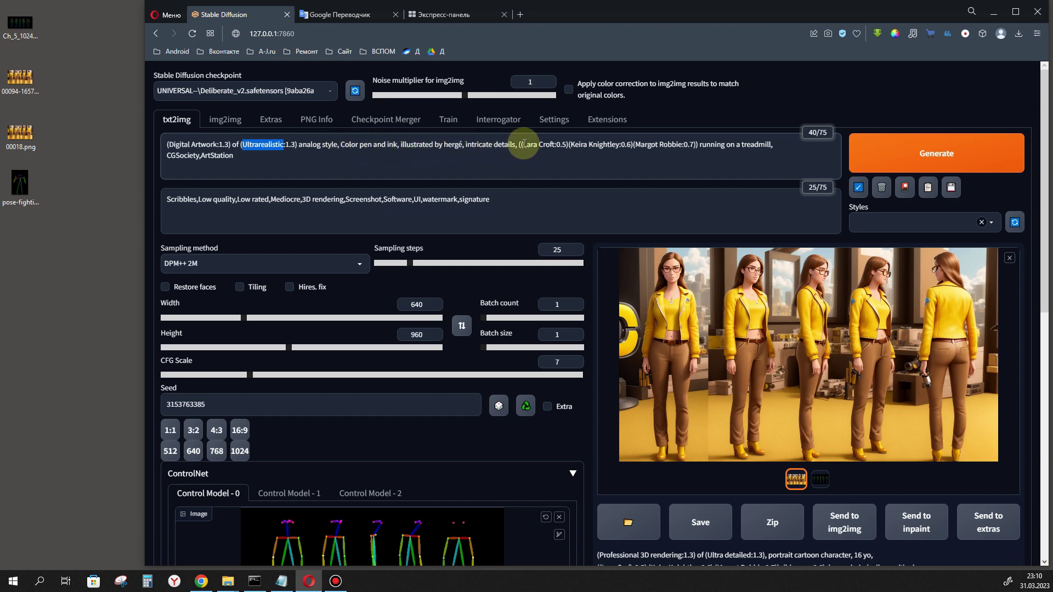
{"action": "left_click_drag", "start_coordinate": [518, 145], "coordinate": [692, 144]}
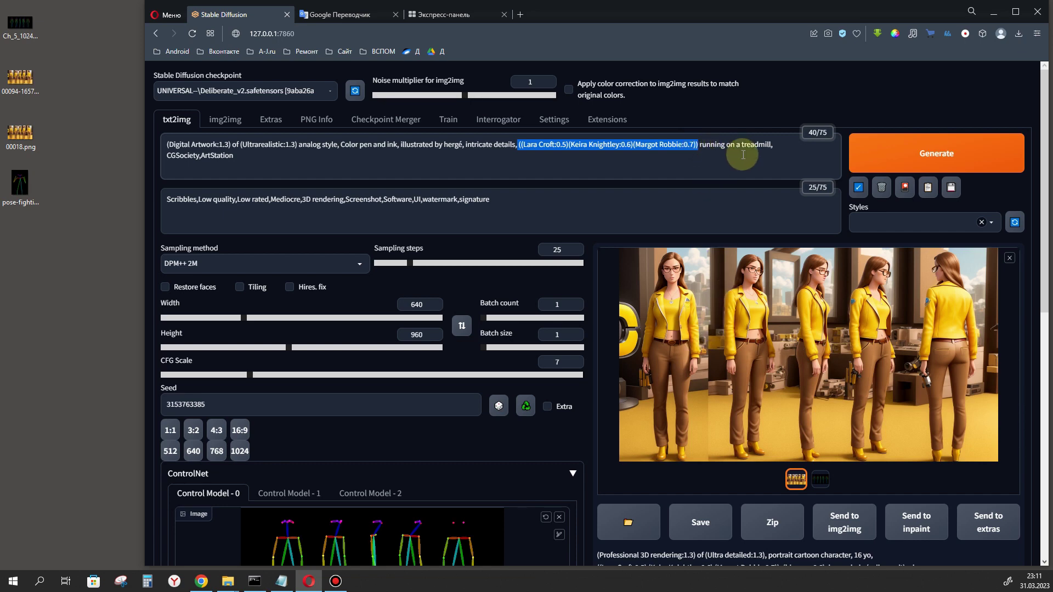
{"action": "left_click", "coordinate": [503, 202]}
{"action": "left_click_drag", "start_coordinate": [484, 202], "coordinate": [118, 195]}
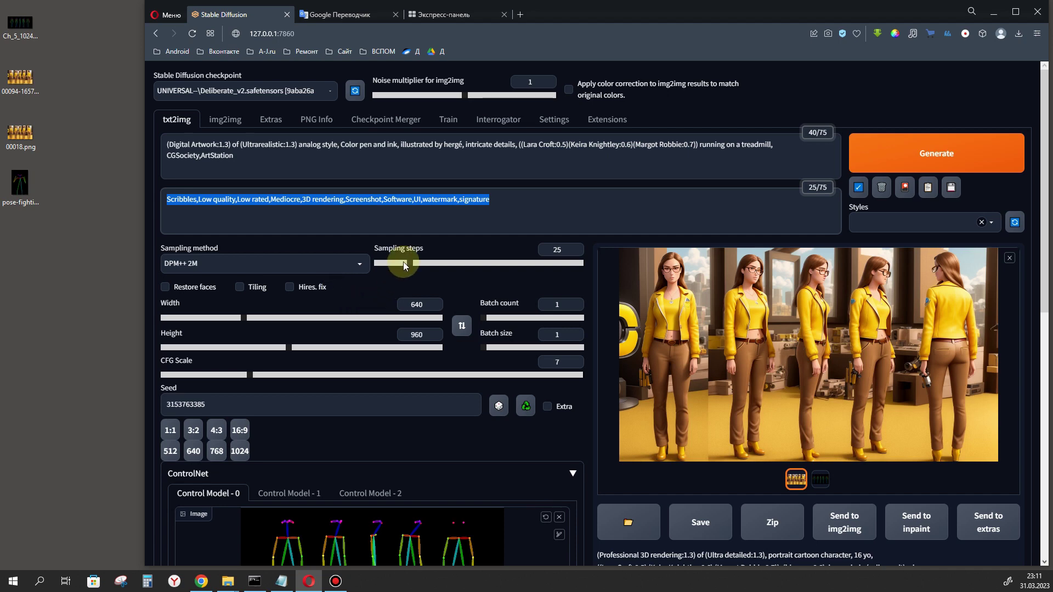
Load the fighting pose skeleton from the desktop into ControlNet's Control Model - 0 and set the seed to random (-1).
{"action": "scroll", "coordinate": [406, 238], "scroll_direction": "down", "scroll_amount": 4}
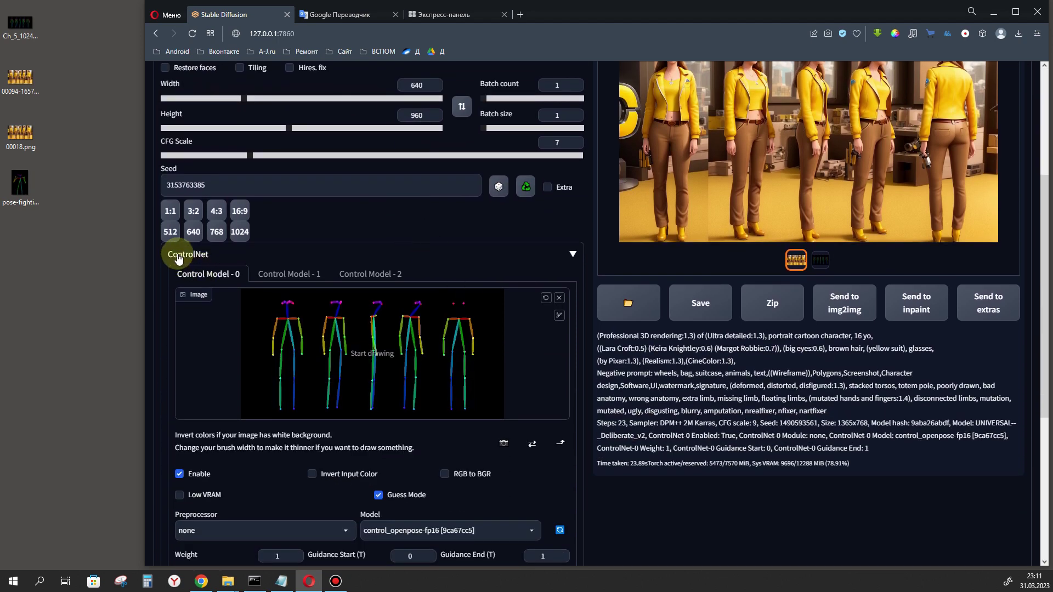
{"action": "left_click_drag", "start_coordinate": [19, 184], "coordinate": [407, 360]}
{"action": "scroll", "coordinate": [432, 309], "scroll_direction": "down", "scroll_amount": 3}
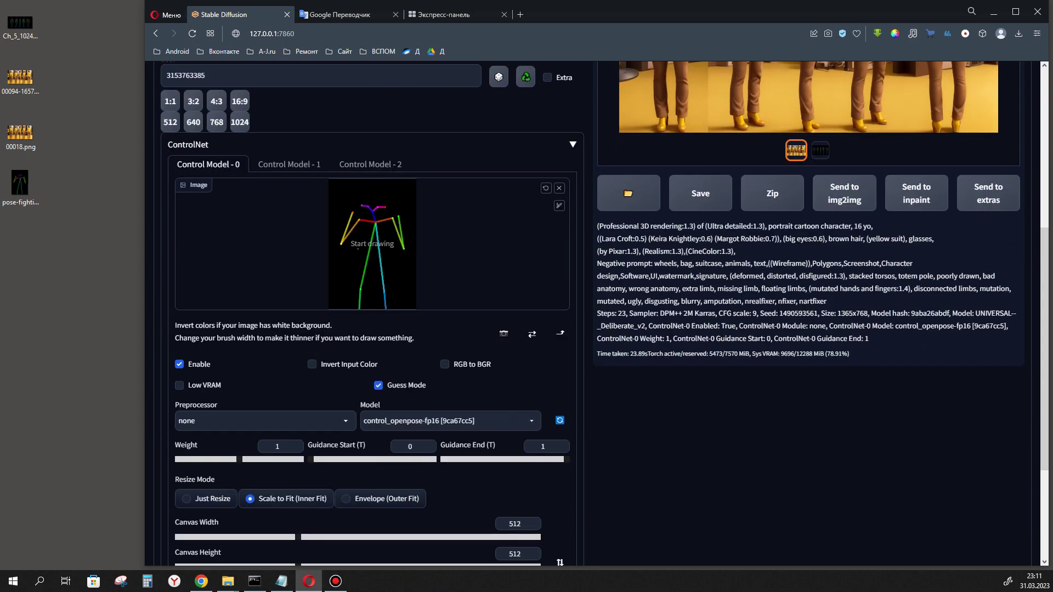
{"action": "scroll", "coordinate": [433, 309], "scroll_direction": "up", "scroll_amount": 6}
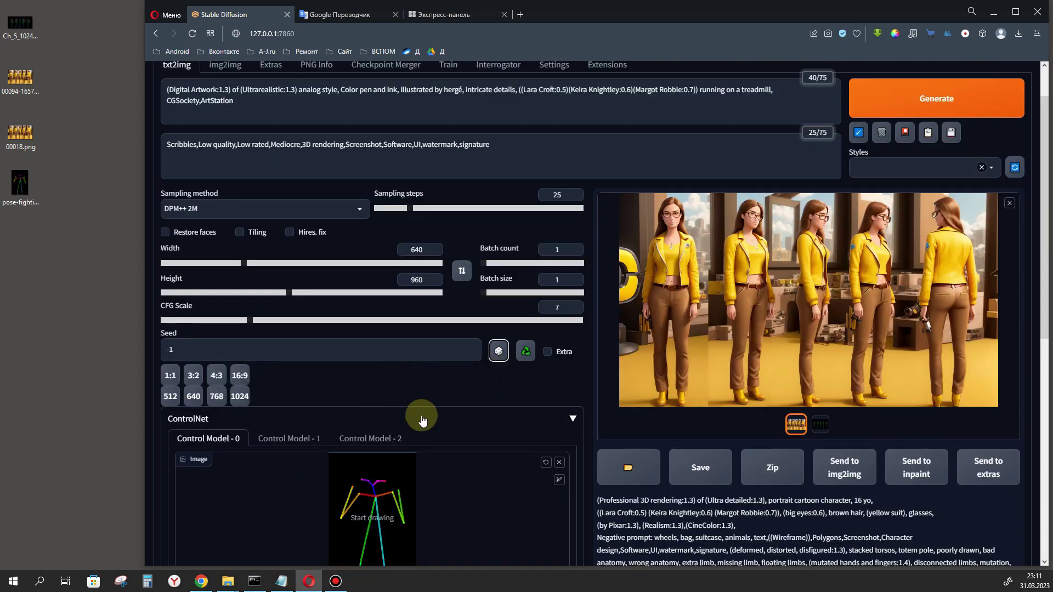
Disable ControlNet and generate three 640 × 960 images from the treadmill prompt, checking the last one's generation details.
{"action": "scroll", "coordinate": [423, 420], "scroll_direction": "down", "scroll_amount": 1}
{"action": "scroll", "coordinate": [778, 362], "scroll_direction": "up", "scroll_amount": 3}
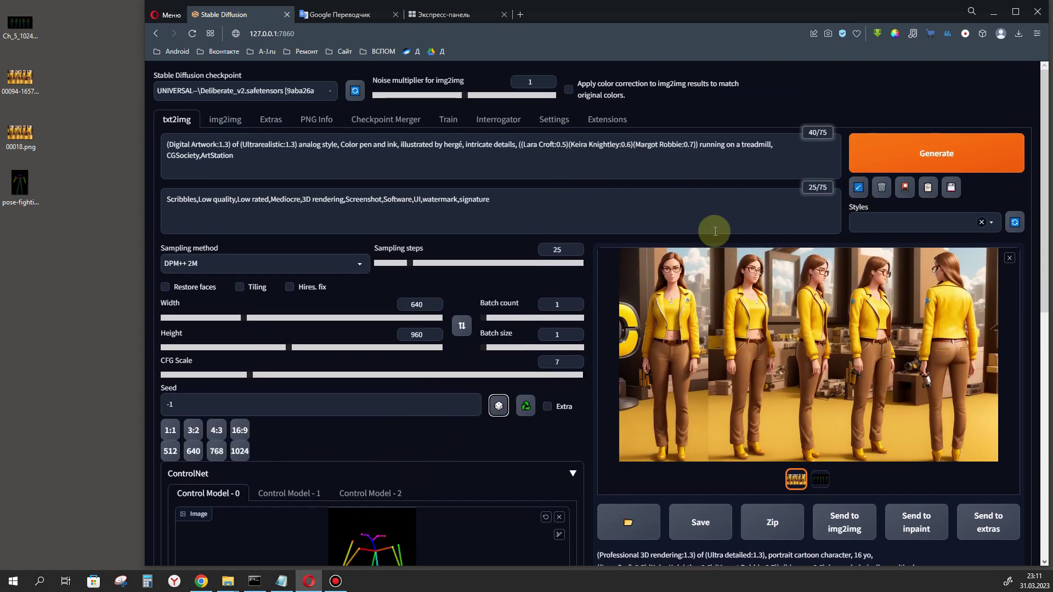
{"action": "double_click", "coordinate": [423, 304]}
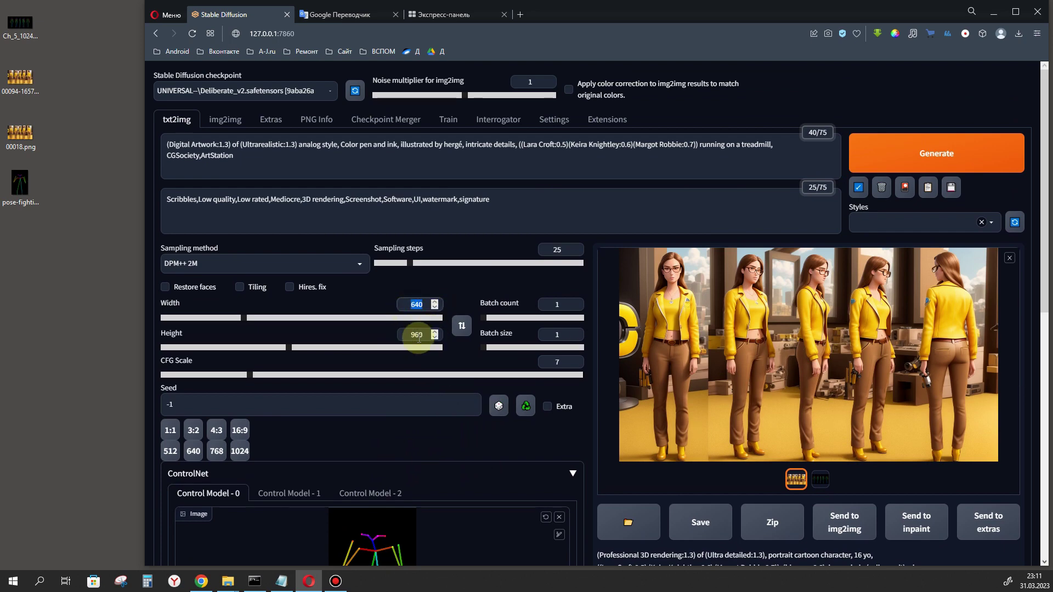
{"action": "left_click", "coordinate": [878, 156]}
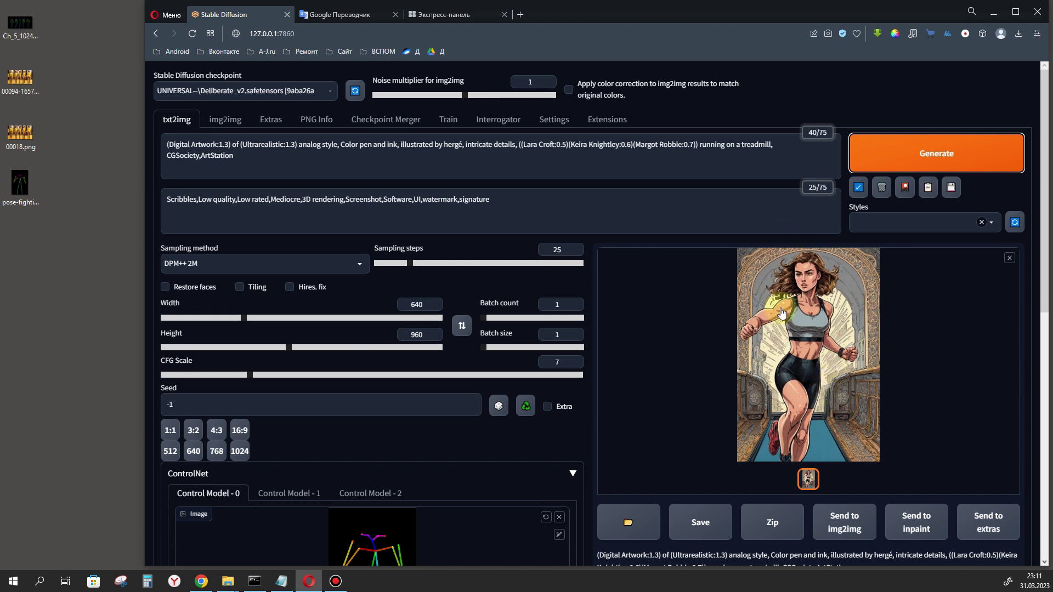
{"action": "left_click", "coordinate": [941, 164]}
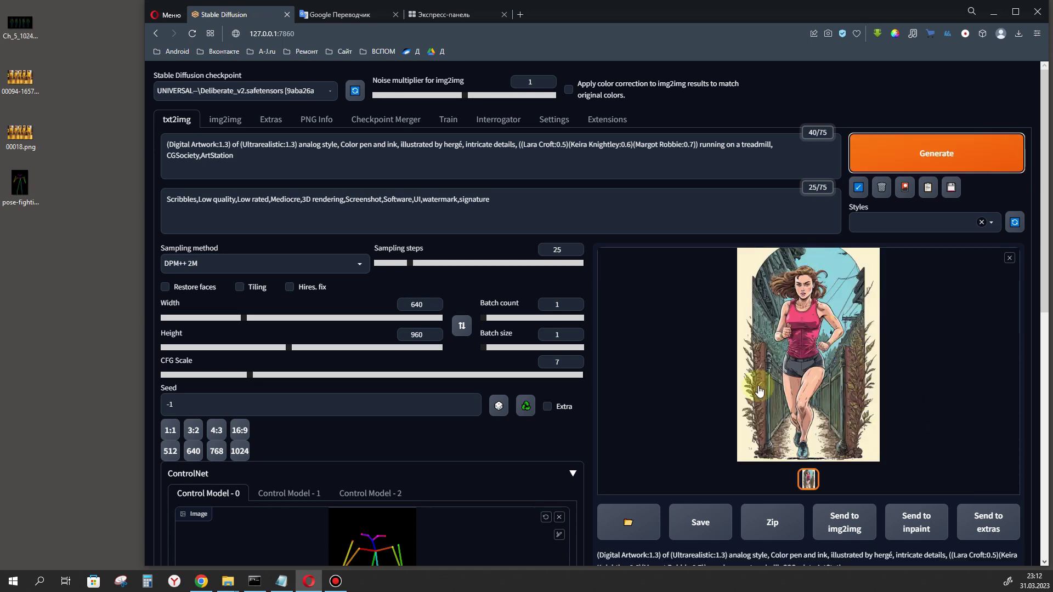
{"action": "left_click", "coordinate": [981, 154]}
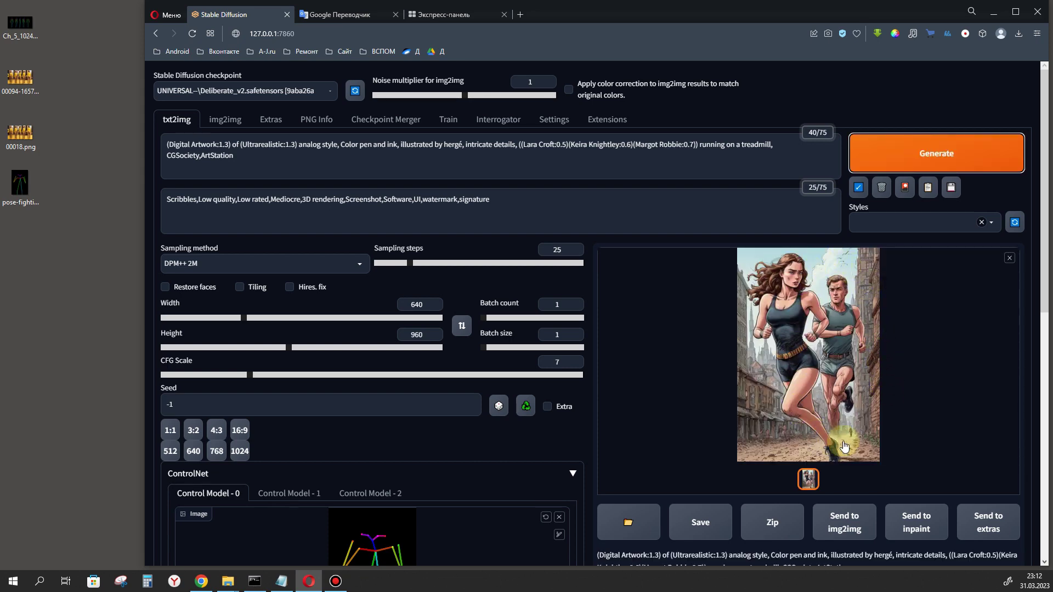
{"action": "scroll", "coordinate": [880, 330], "scroll_direction": "down", "scroll_amount": 3}
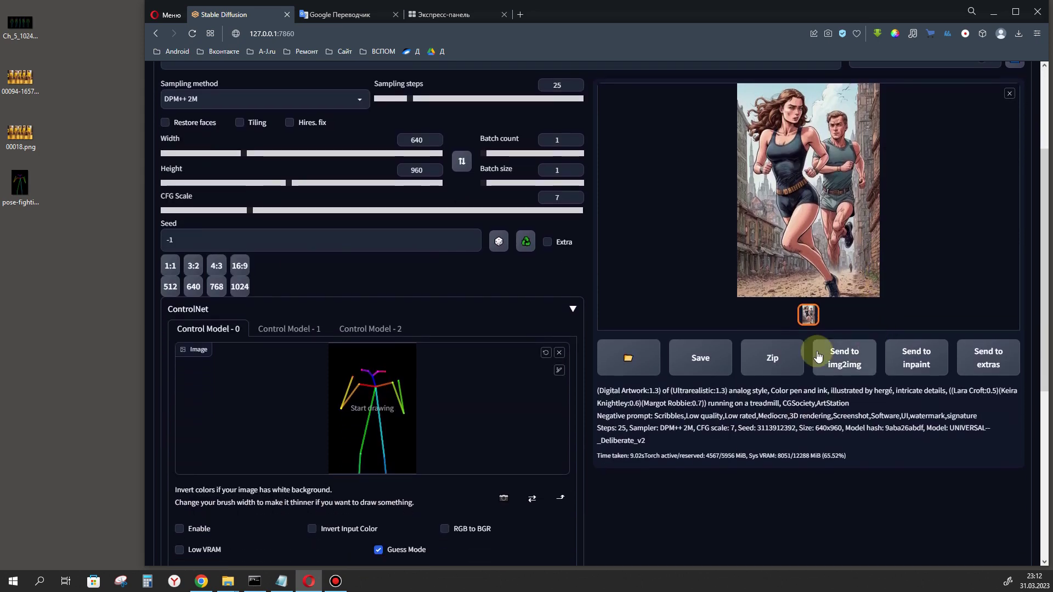
{"action": "scroll", "coordinate": [855, 340], "scroll_direction": "up", "scroll_amount": 3}
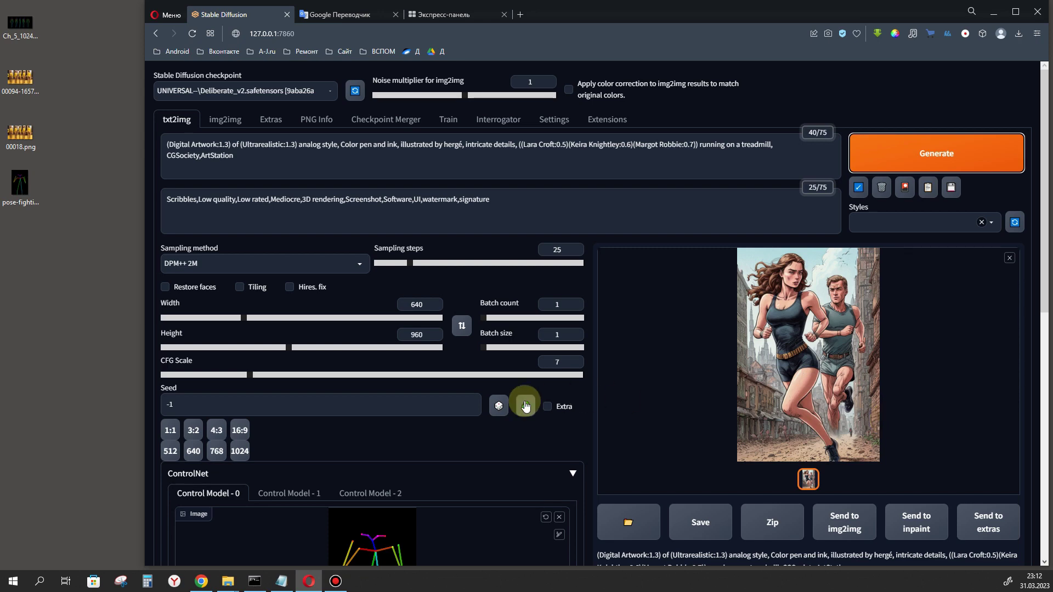
Enable ControlNet for the fighting pose with the openpose model and generate two images of the character.
{"action": "scroll", "coordinate": [500, 404], "scroll_direction": "down", "scroll_amount": 6}
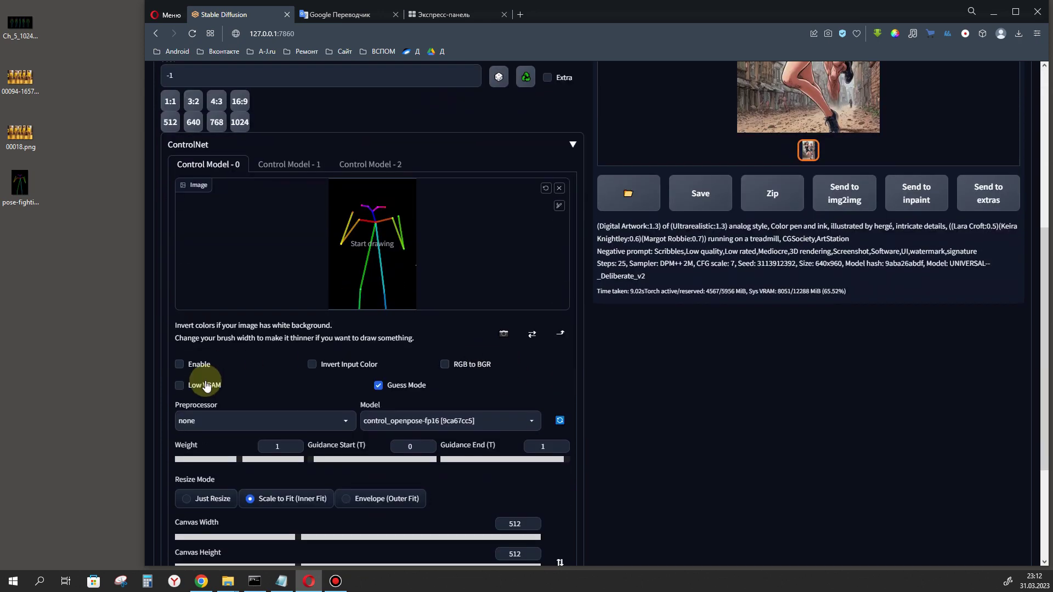
{"action": "left_click", "coordinate": [186, 364]}
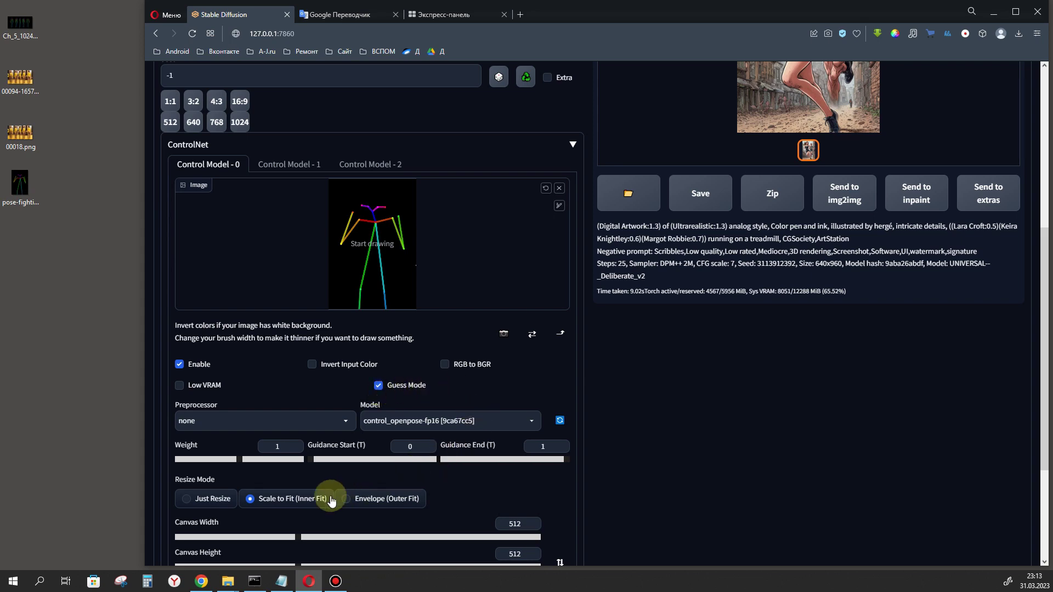
{"action": "scroll", "coordinate": [607, 465], "scroll_direction": "down", "scroll_amount": 3}
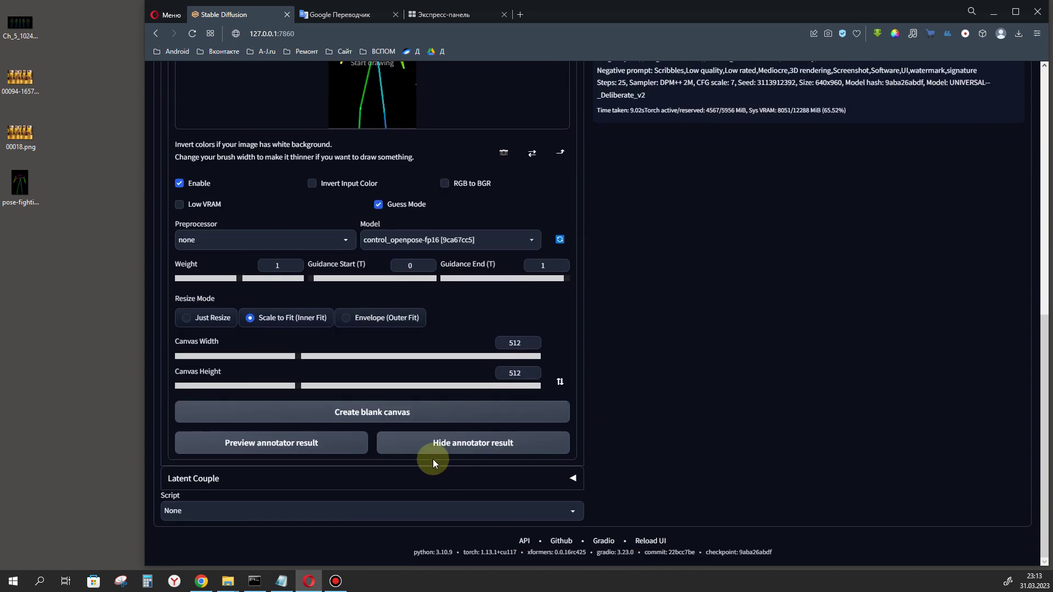
{"action": "scroll", "coordinate": [548, 386], "scroll_direction": "up", "scroll_amount": 9}
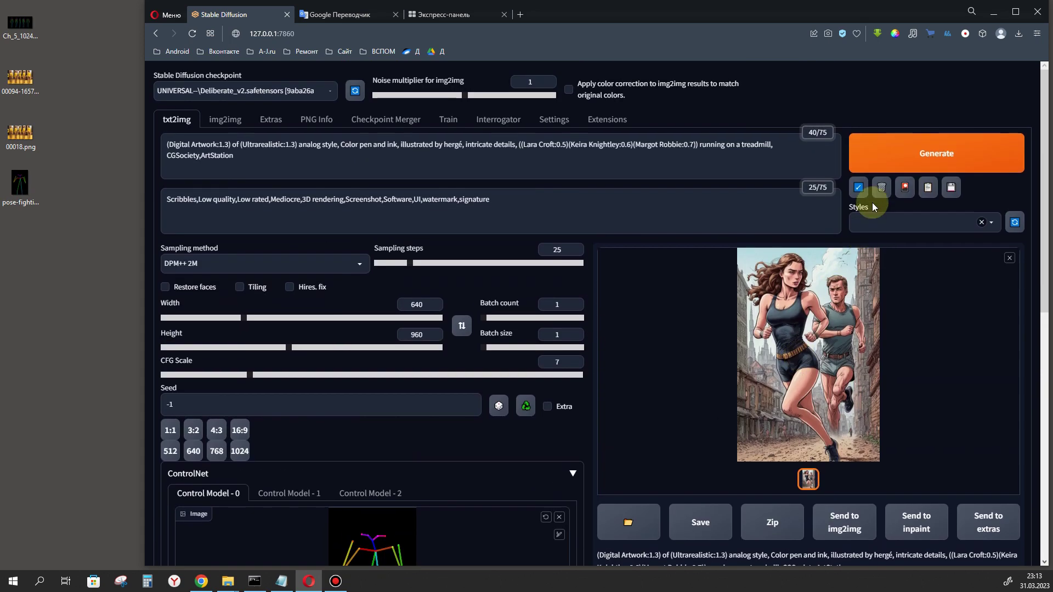
{"action": "left_click", "coordinate": [898, 152]}
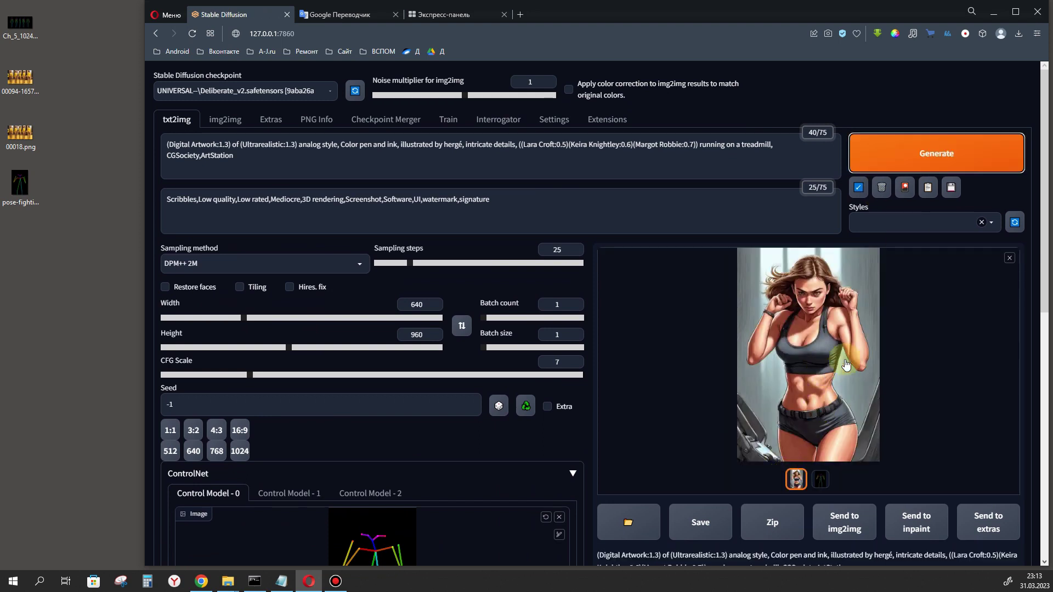
{"action": "left_click", "coordinate": [920, 155]}
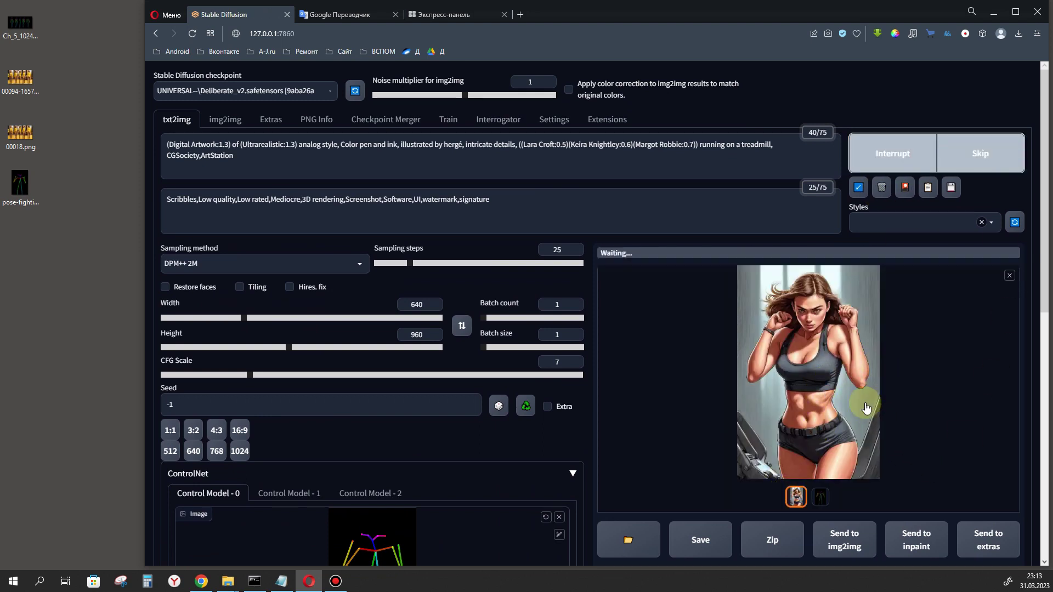